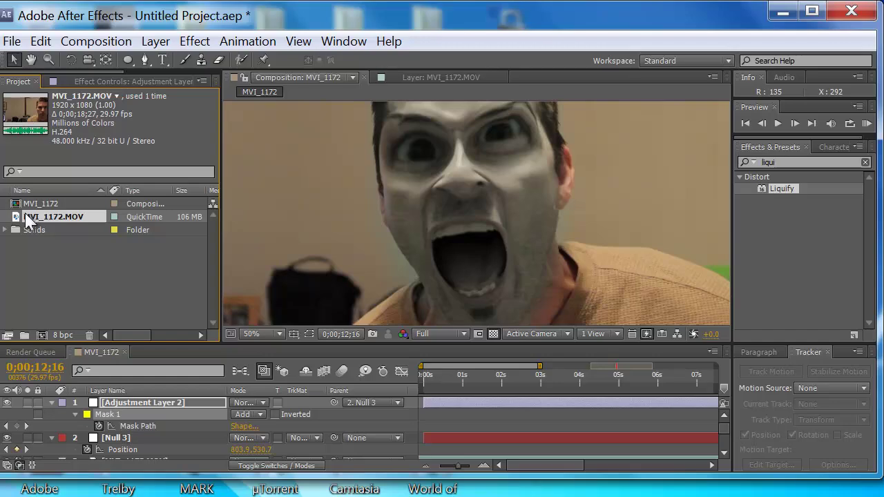
{"action": "left_click", "coordinate": [12, 42]}
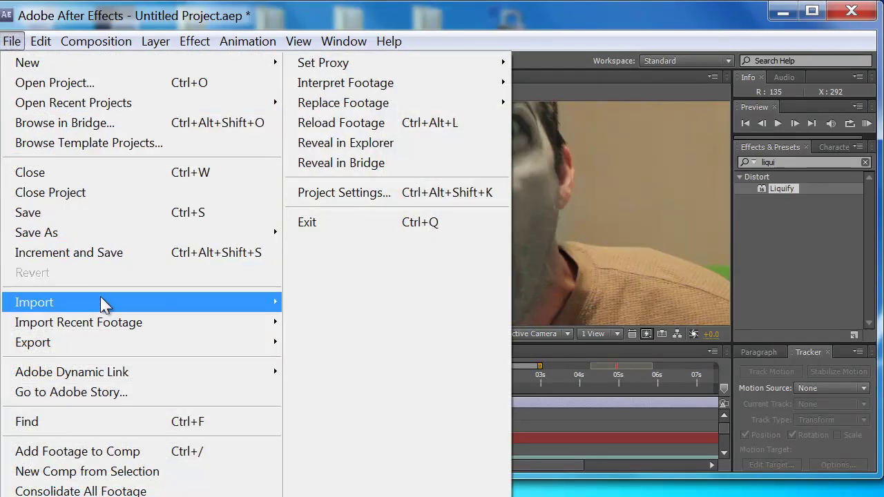
{"action": "mouse_move", "coordinate": [101, 297]}
{"action": "left_click", "coordinate": [318, 303]}
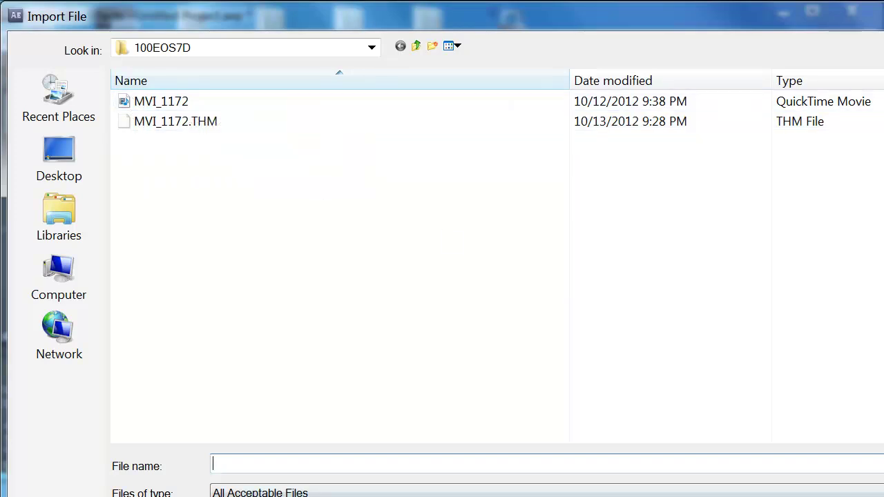
{"action": "left_click", "coordinate": [138, 104]}
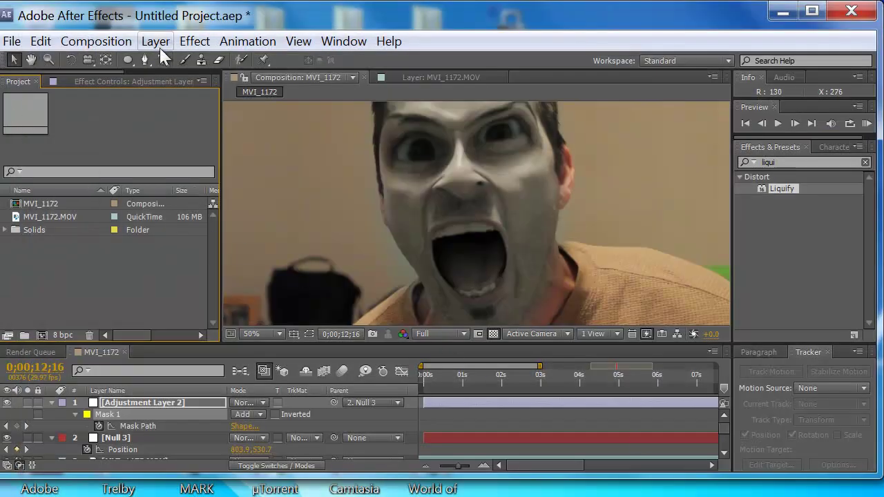
Step: Create a new composition from the MVI_1172.MOV footage and shift its layer to start earlier in the timeline
{"action": "left_click", "coordinate": [15, 216]}
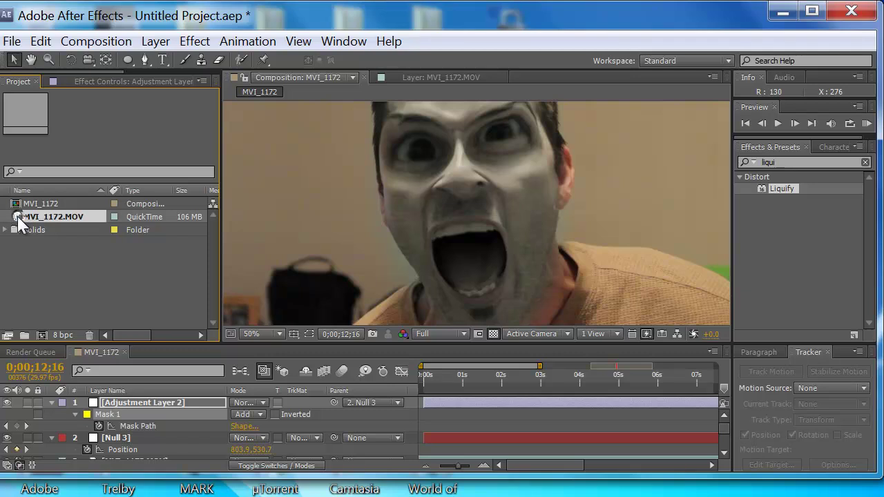
{"action": "left_click_drag", "start_coordinate": [25, 234], "coordinate": [42, 334]}
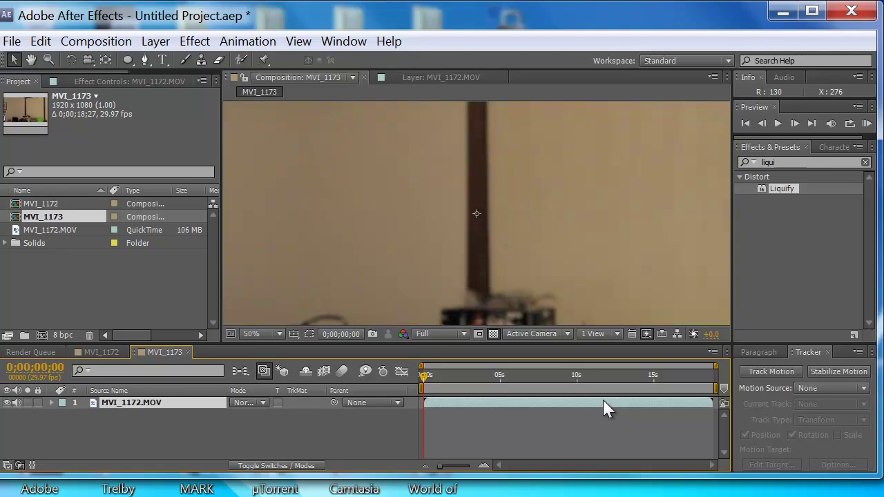
{"action": "left_click_drag", "start_coordinate": [603, 402], "coordinate": [521, 400]}
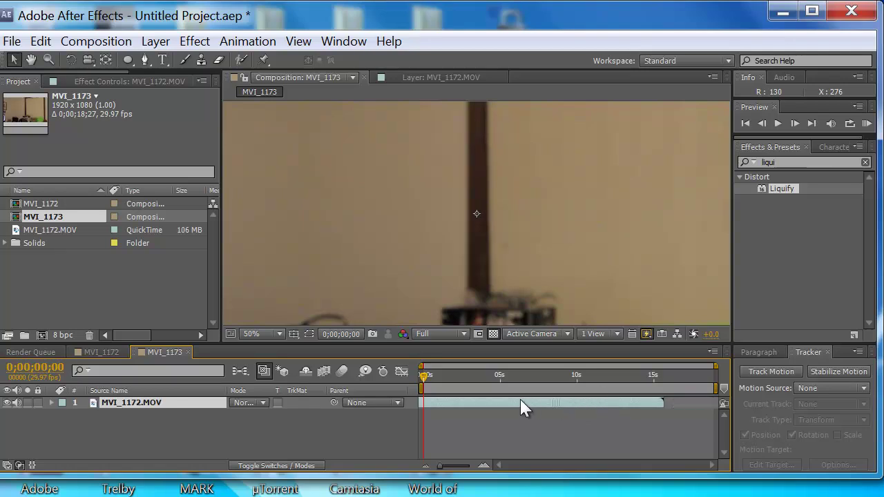
Step: Set the composition's work area to begin at 0;00;06;29 and end at 0;00;11;06
{"action": "left_click", "coordinate": [459, 375]}
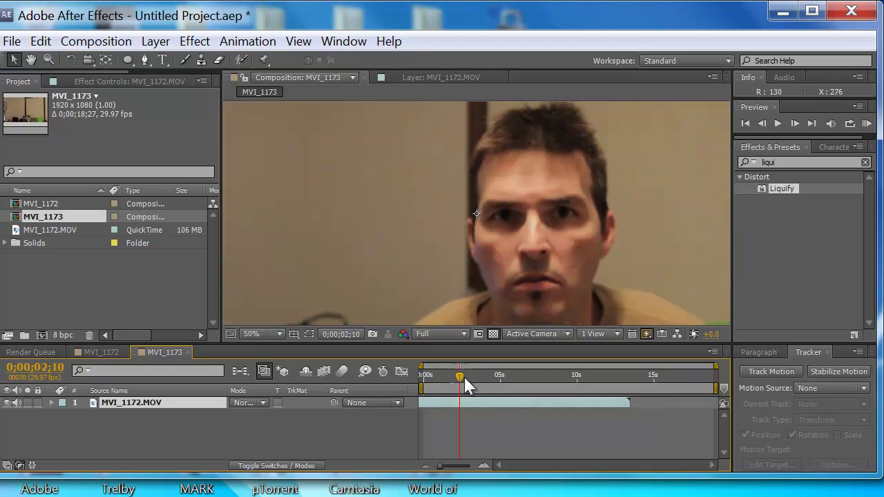
{"action": "left_click_drag", "start_coordinate": [464, 377], "coordinate": [530, 388]}
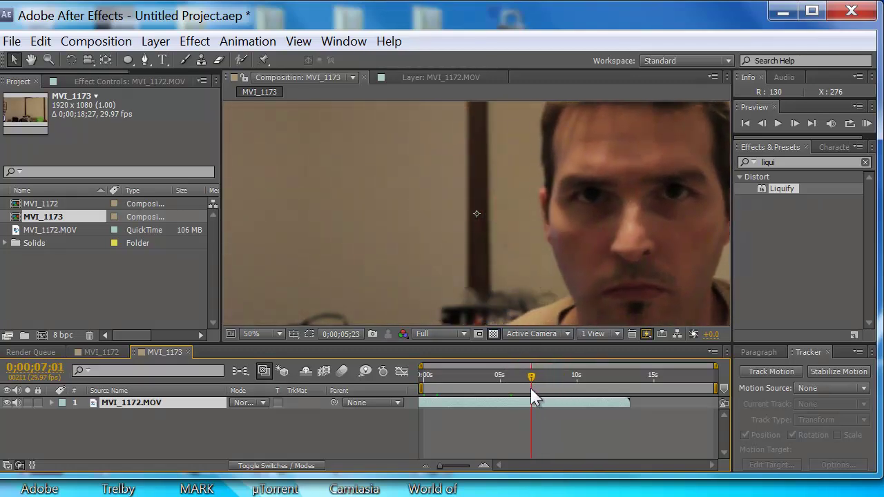
{"action": "key", "text": "b"}
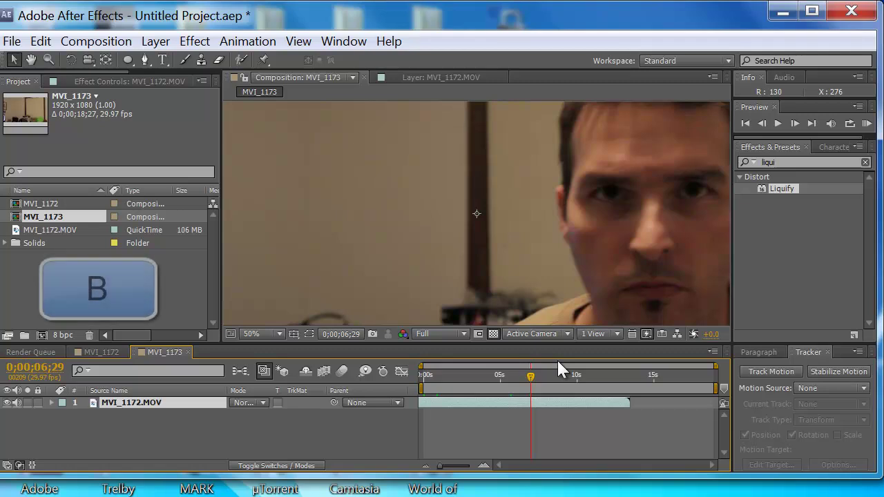
{"action": "key", "text": "b"}
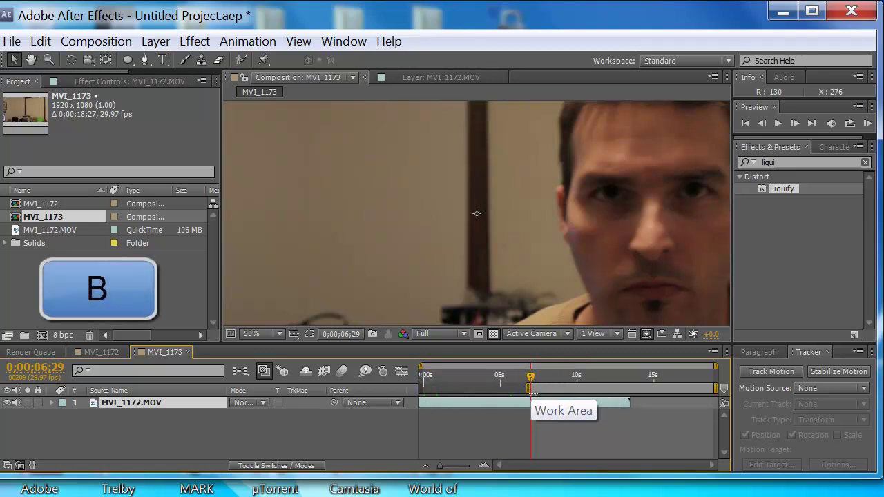
{"action": "left_click_drag", "start_coordinate": [530, 376], "coordinate": [596, 379]}
{"action": "key", "text": "n"}
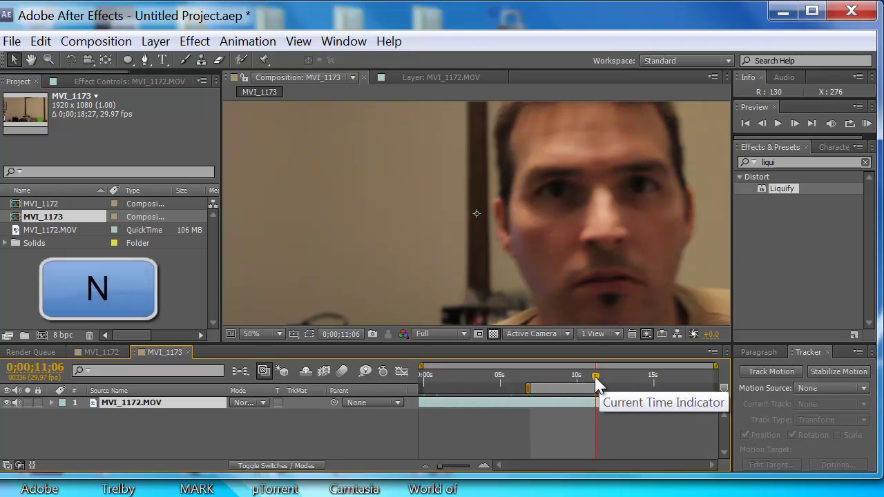
Step: Trim the MVI_1172.MOV layer so it ends at 0;00;11;06 and starts at 0;00;06;28
{"action": "key", "text": "alt+bracketright"}
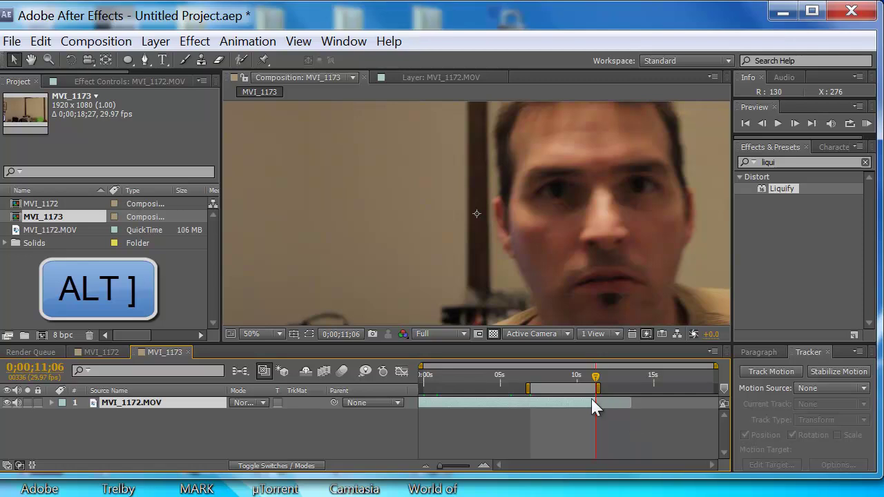
{"action": "left_click", "coordinate": [541, 377]}
{"action": "left_click_drag", "start_coordinate": [536, 384], "coordinate": [530, 384]}
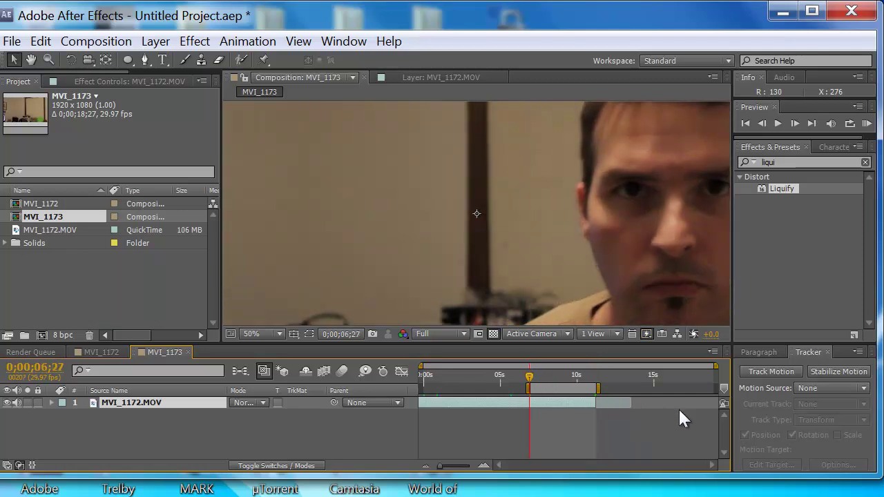
{"action": "key", "text": "Page_Down"}
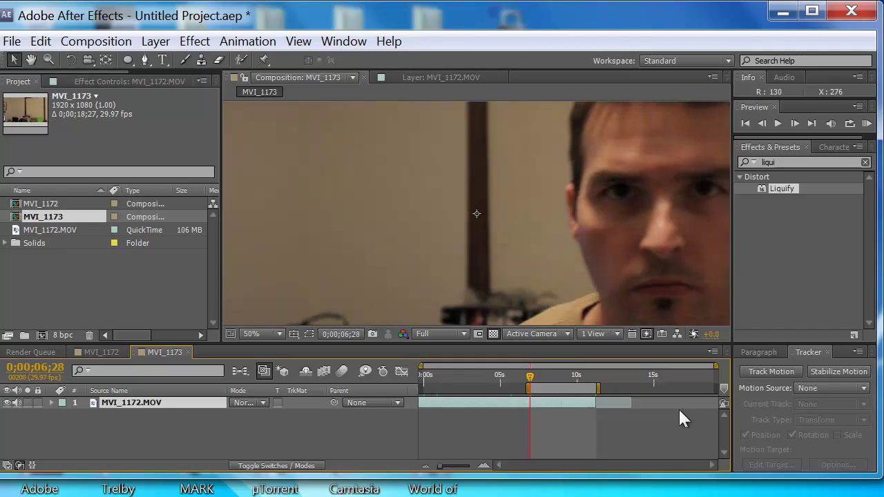
{"action": "key", "text": "alt+bracketleft"}
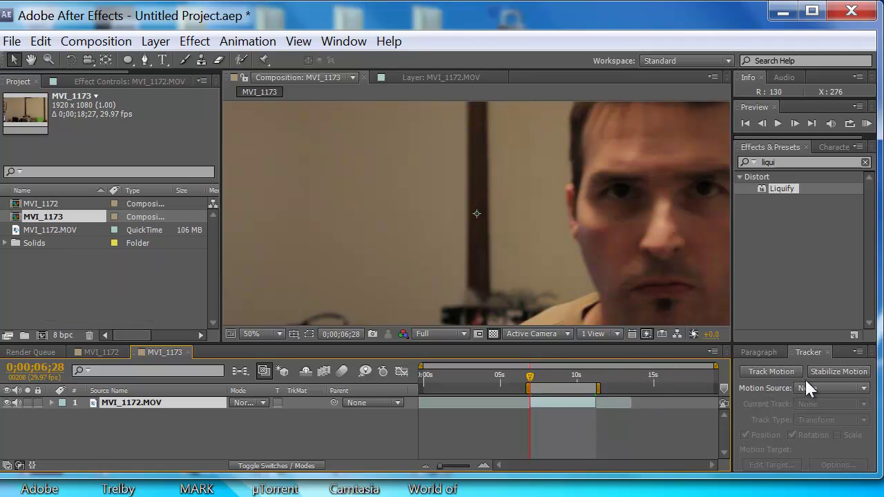
{"action": "right_click", "coordinate": [165, 408]}
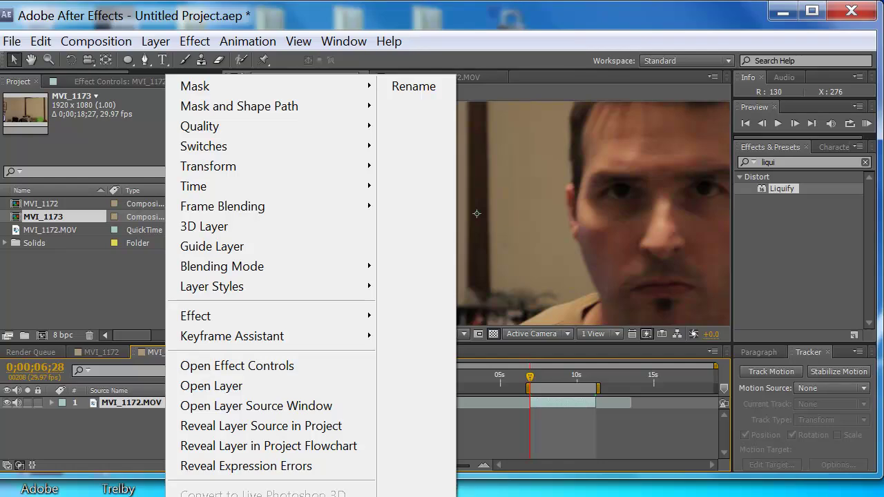
{"action": "left_click", "coordinate": [109, 435]}
{"action": "left_click", "coordinate": [132, 404]}
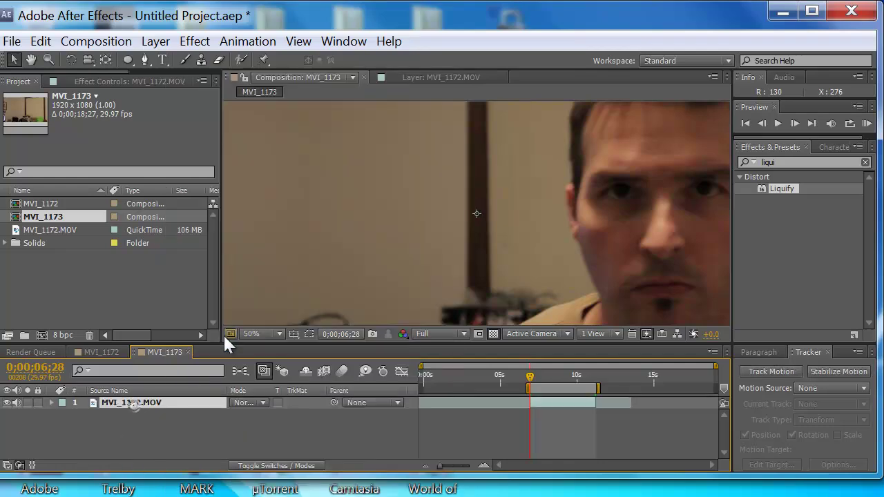
{"action": "left_click", "coordinate": [197, 43]}
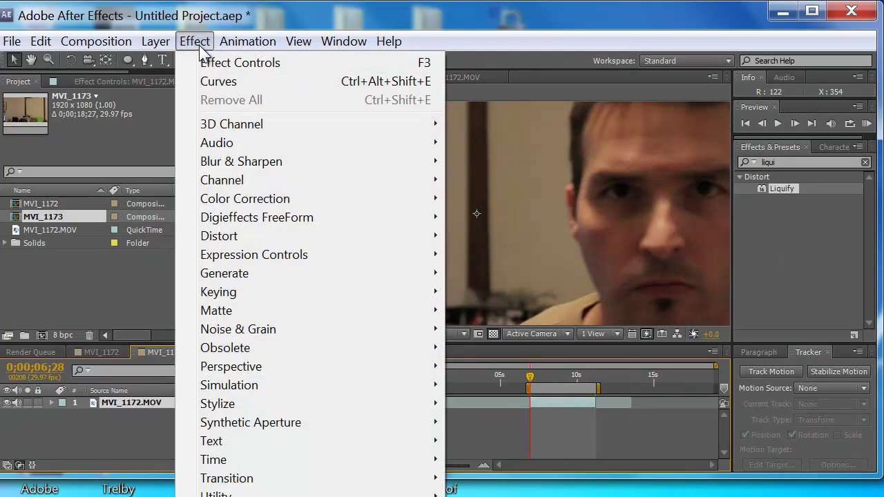
{"action": "mouse_move", "coordinate": [169, 45]}
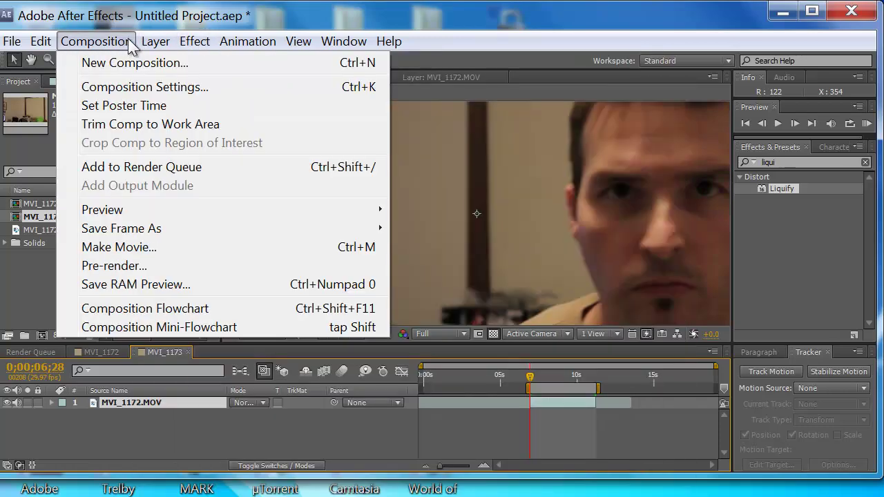
{"action": "mouse_move", "coordinate": [242, 46]}
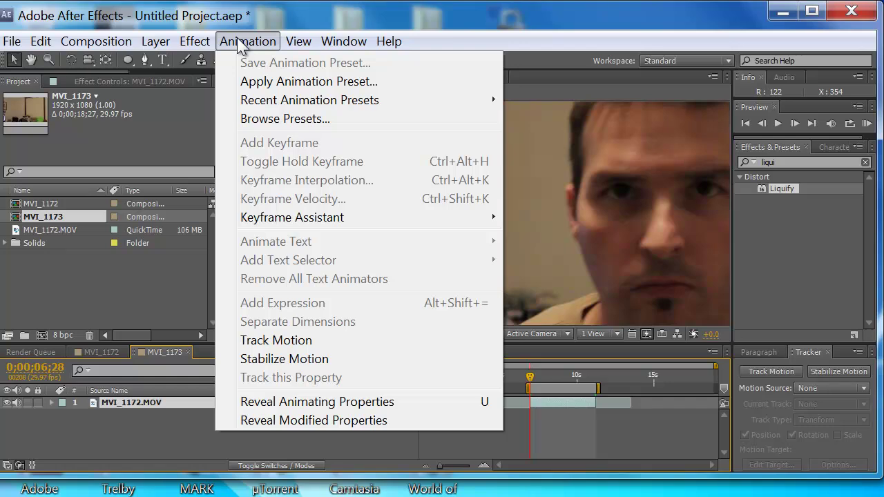
{"action": "mouse_move", "coordinate": [304, 42]}
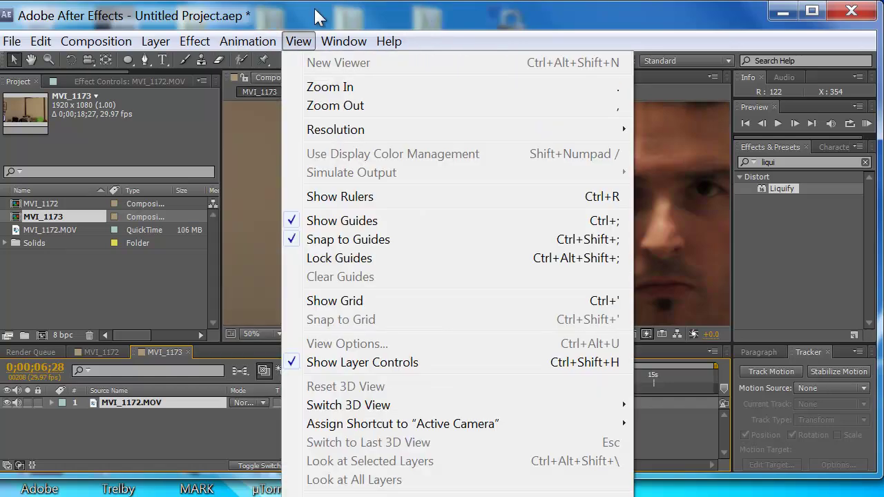
{"action": "left_click", "coordinate": [315, 10]}
Step: Start a motion track of the layer with Position and Rotation, and fit Track Points 1 and 2 around the man's two eyes at 0;00;08;25
{"action": "left_click", "coordinate": [782, 371]}
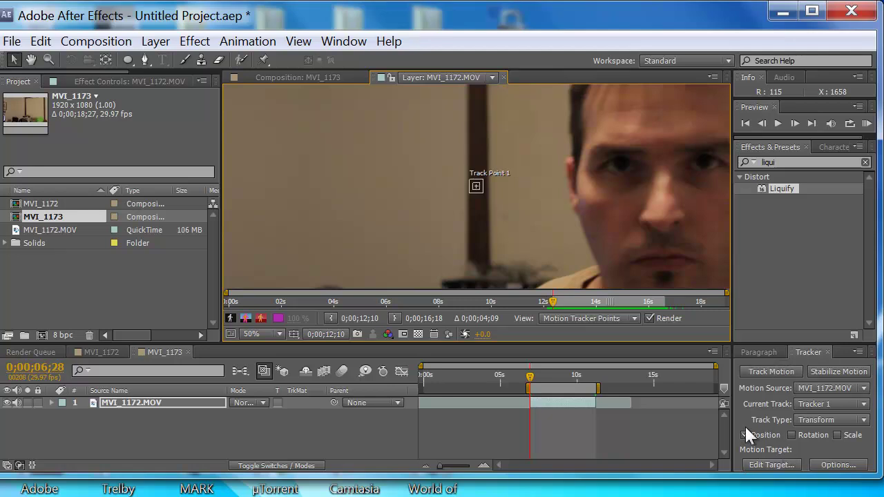
{"action": "left_click", "coordinate": [795, 432]}
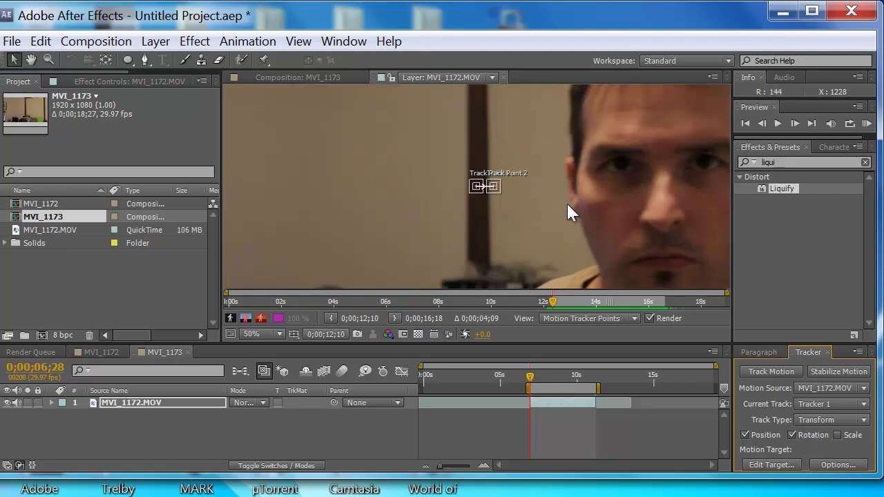
{"action": "left_click_drag", "start_coordinate": [533, 378], "coordinate": [560, 381]}
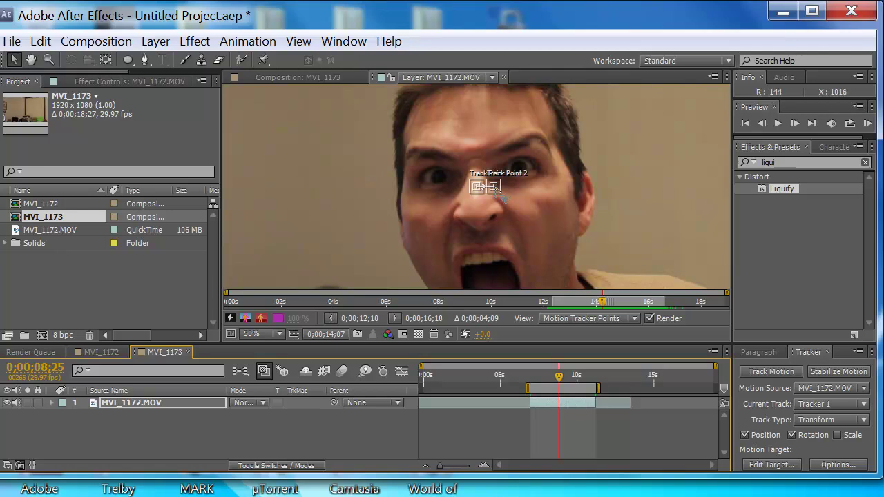
{"action": "left_click_drag", "start_coordinate": [504, 198], "coordinate": [556, 180]}
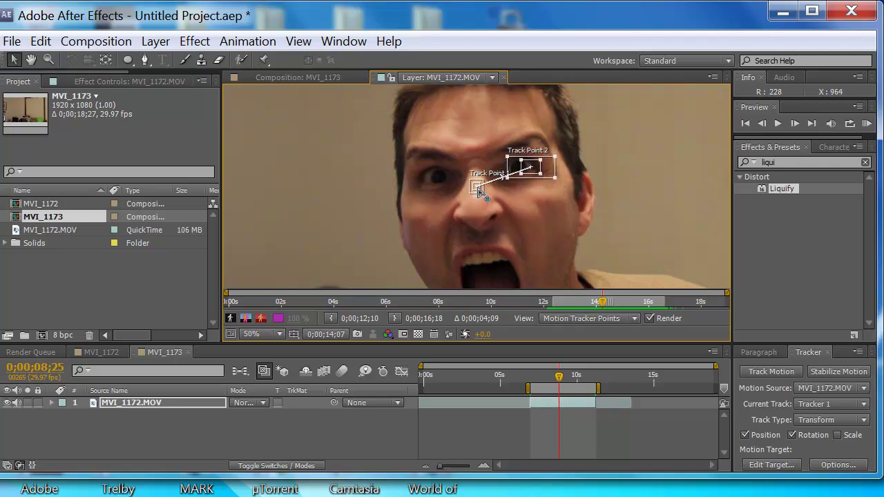
{"action": "left_click_drag", "start_coordinate": [476, 188], "coordinate": [442, 185]}
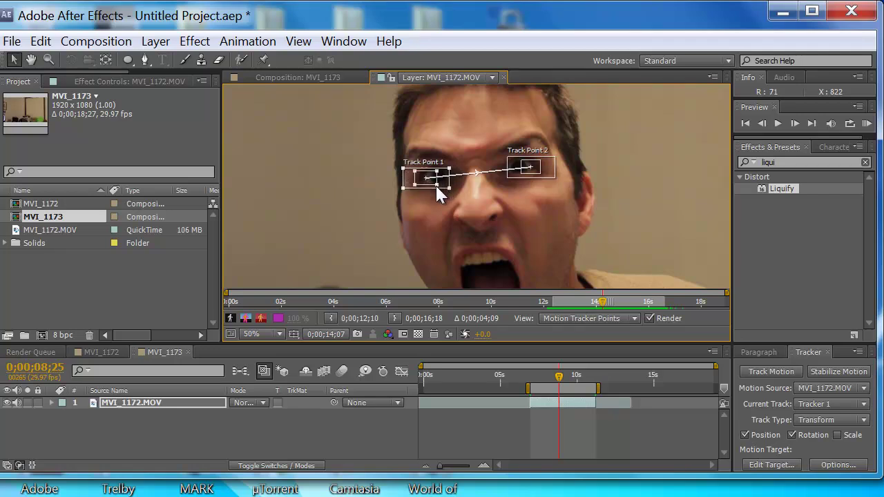
{"action": "left_click_drag", "start_coordinate": [450, 191], "coordinate": [453, 191]}
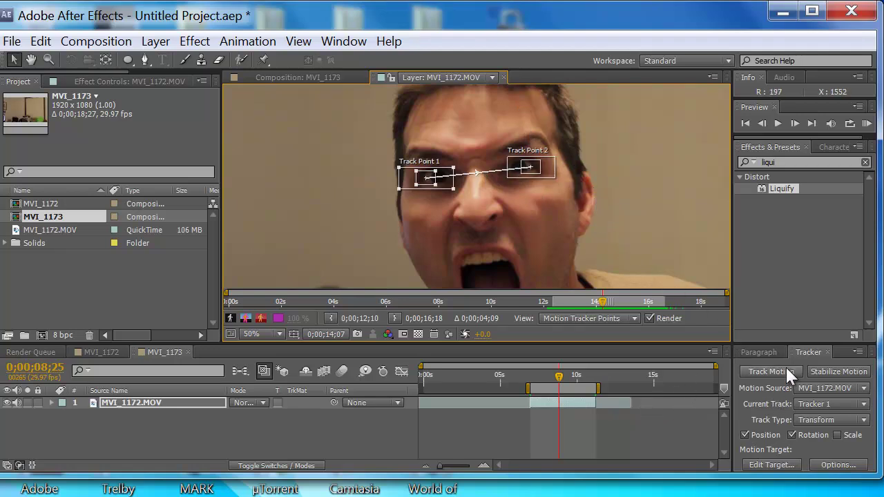
Step: Analyze both track points forward from 0;00;08;25
{"action": "left_click_drag", "start_coordinate": [786, 342], "coordinate": [790, 323]}
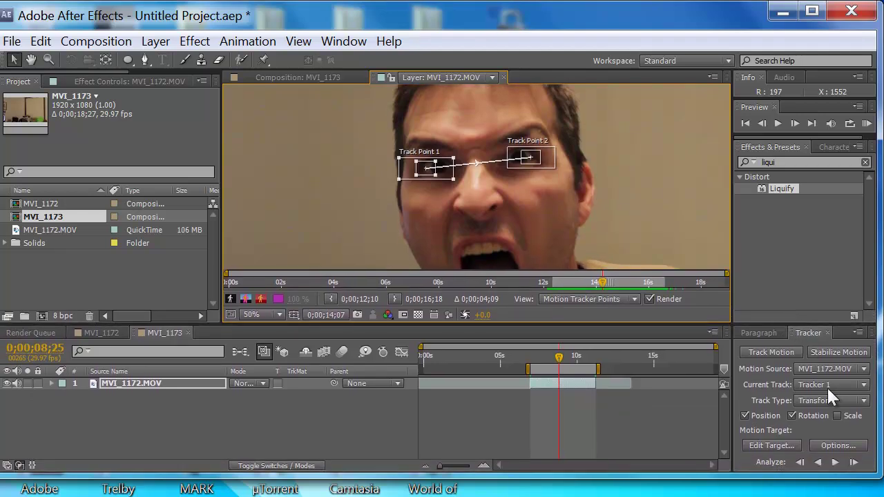
{"action": "left_click", "coordinate": [835, 463]}
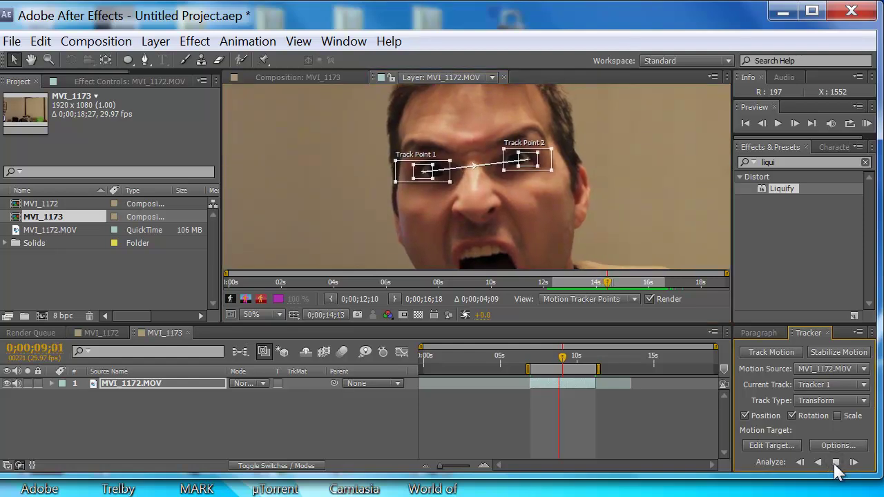
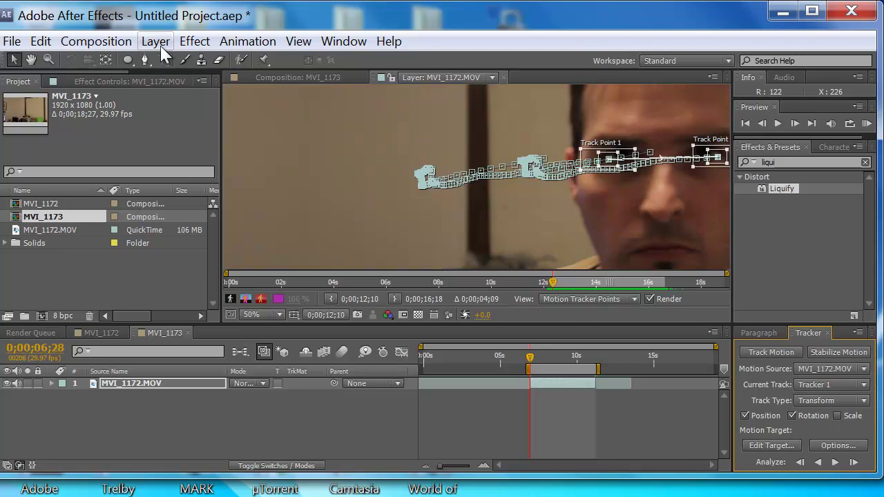
Step: Add a null object to the composition and set it as the motion target for Tracker 1
{"action": "left_click", "coordinate": [161, 47]}
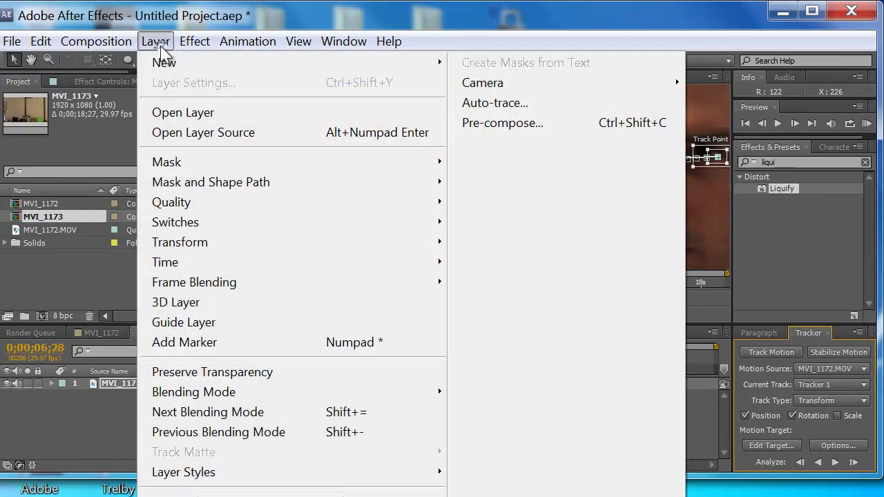
{"action": "mouse_move", "coordinate": [169, 64]}
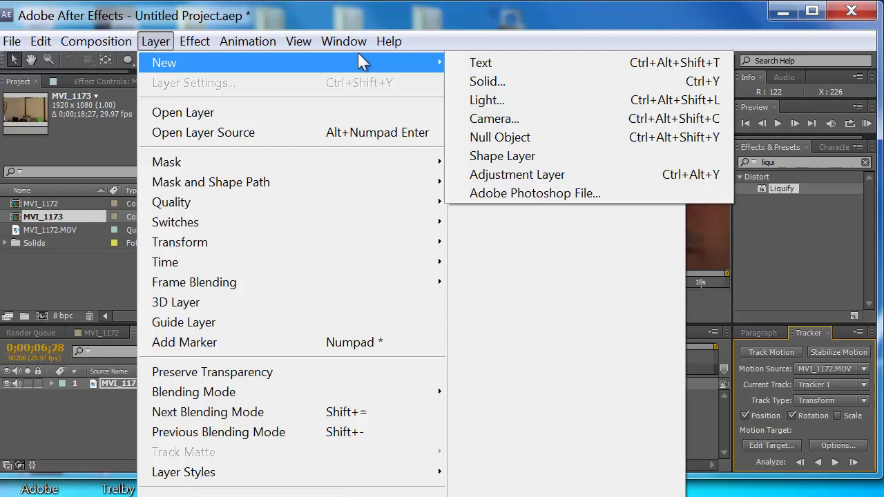
{"action": "left_click", "coordinate": [512, 137]}
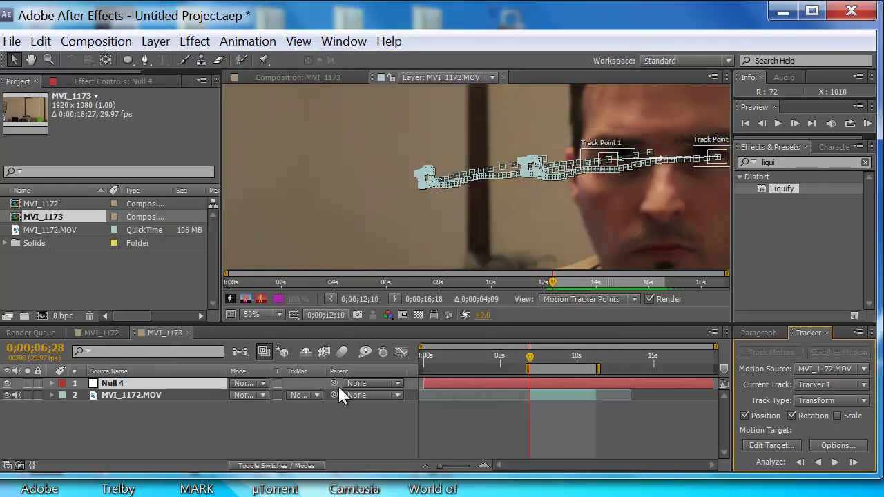
{"action": "left_click", "coordinate": [702, 414]}
{"action": "left_click", "coordinate": [774, 442]}
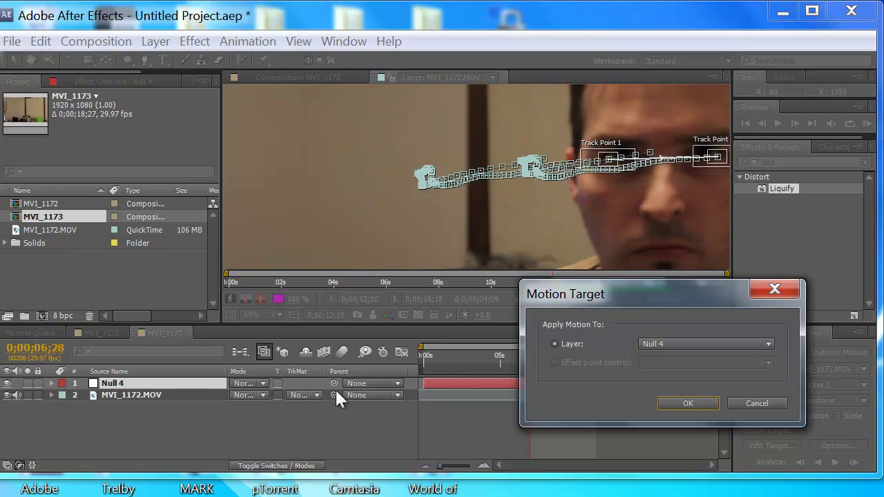
{"action": "left_click", "coordinate": [686, 402]}
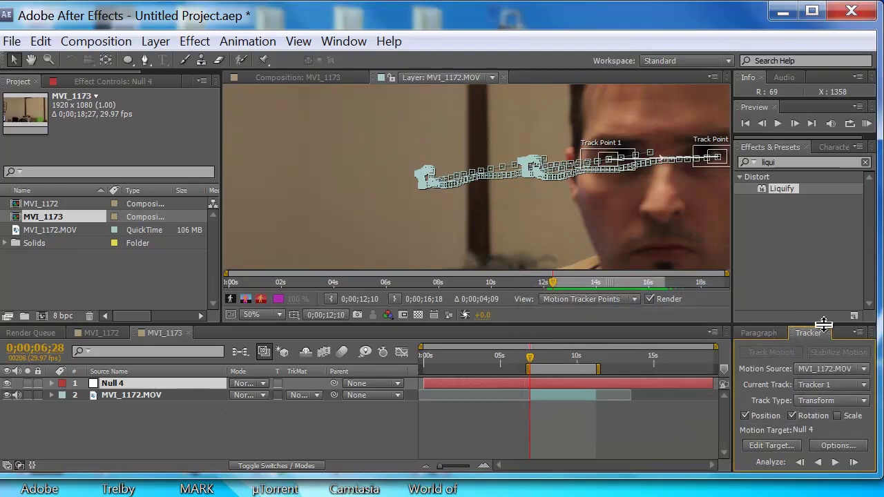
Step: Apply the tracking data to Null 4 in X and Y, check its motion, and leave the playhead at 0;00;07;06
{"action": "left_click_drag", "start_coordinate": [821, 322], "coordinate": [818, 301]}
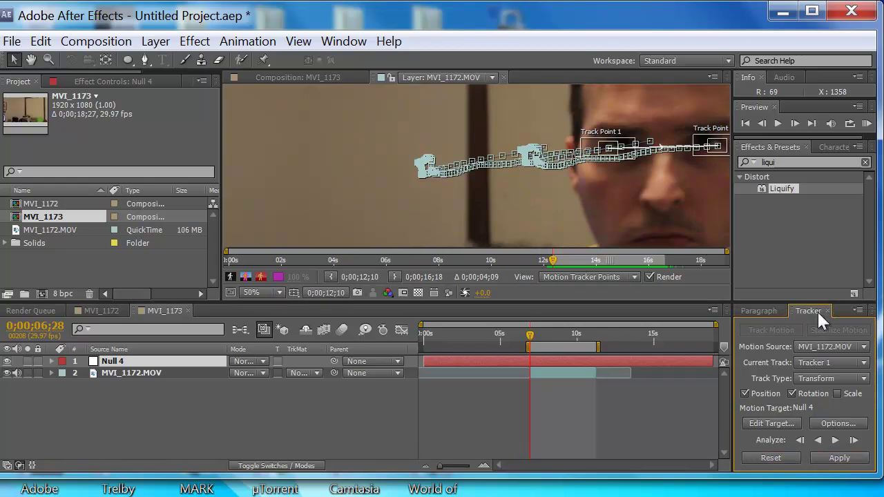
{"action": "left_click", "coordinate": [842, 459]}
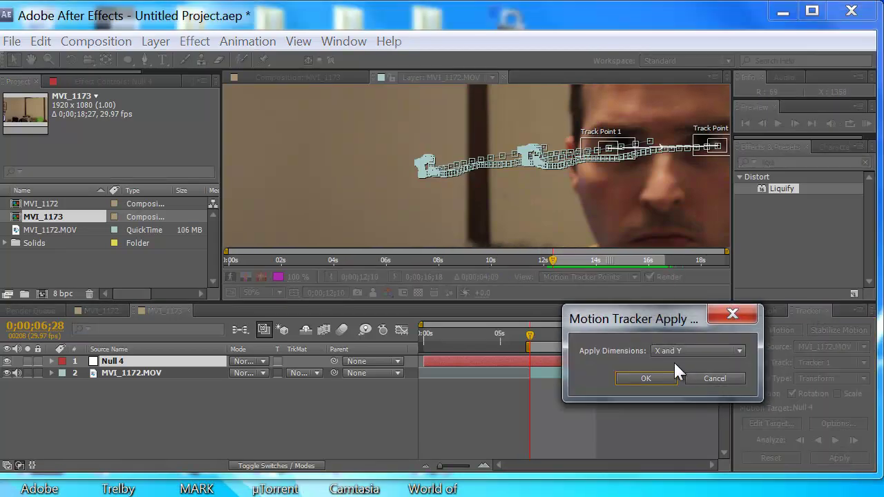
{"action": "left_click", "coordinate": [649, 378]}
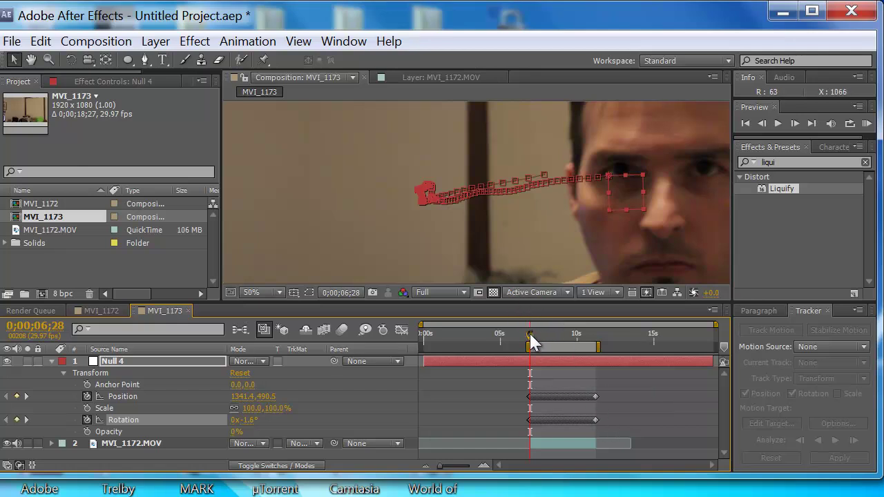
{"action": "left_click_drag", "start_coordinate": [531, 337], "coordinate": [559, 341]}
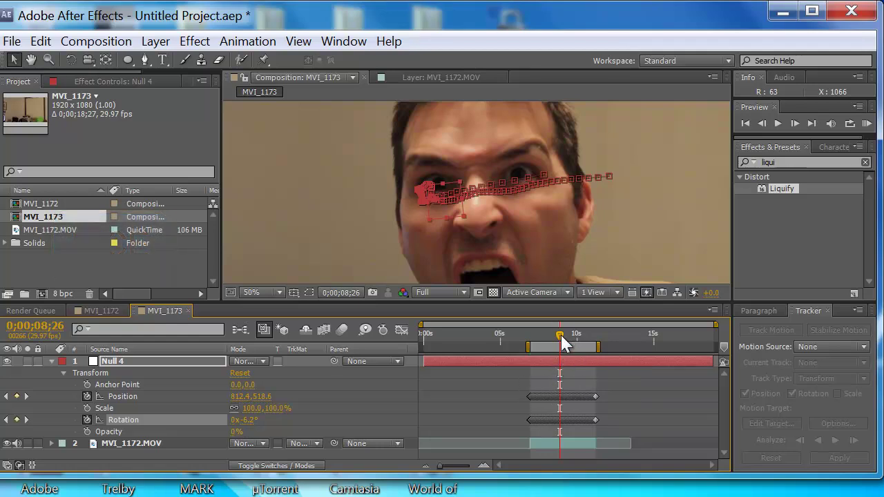
{"action": "left_click_drag", "start_coordinate": [562, 339], "coordinate": [534, 339]}
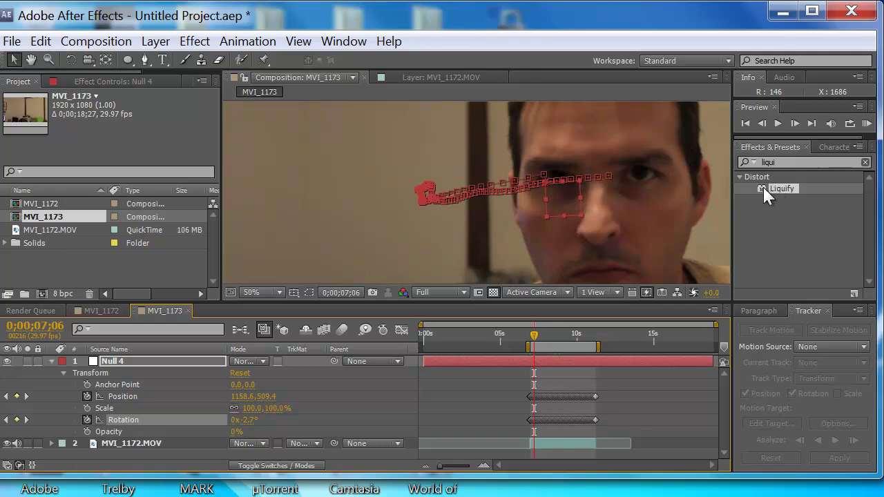
Step: Apply the Liquify effect to the MVI_1172.MOV layer and show only the Position property of Null 4
{"action": "mouse_move", "coordinate": [763, 187]}
{"action": "left_mouse_down"}
{"action": "mouse_move", "coordinate": [593, 236]}
{"action": "mouse_move", "coordinate": [221, 395]}
{"action": "mouse_move", "coordinate": [150, 446]}
{"action": "left_mouse_up"}
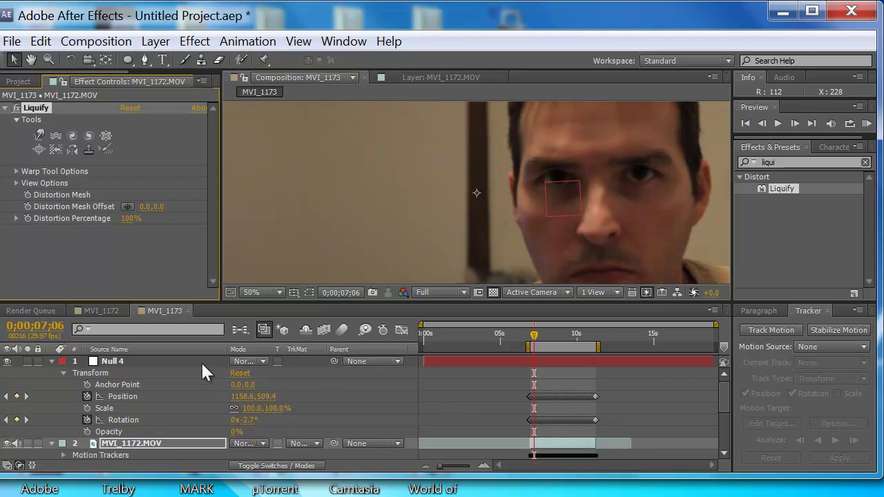
{"action": "left_click", "coordinate": [53, 360]}
{"action": "left_click", "coordinate": [52, 359]}
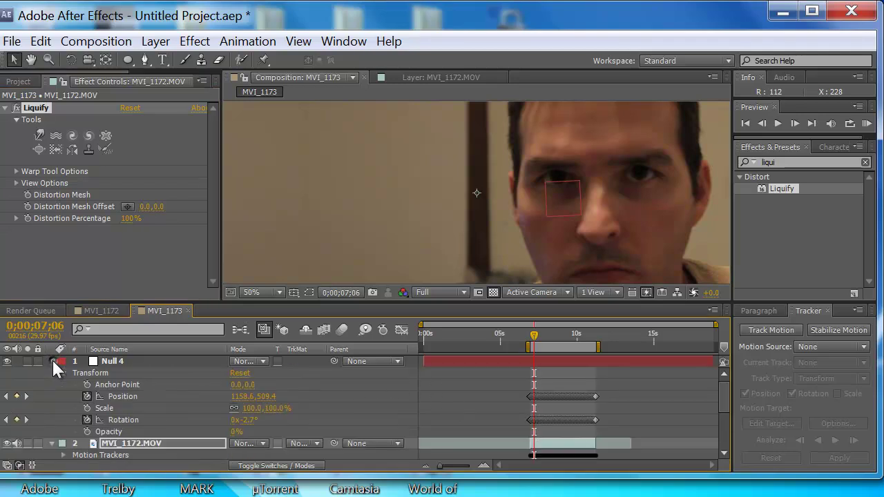
{"action": "left_click", "coordinate": [52, 359]}
{"action": "left_click", "coordinate": [105, 363]}
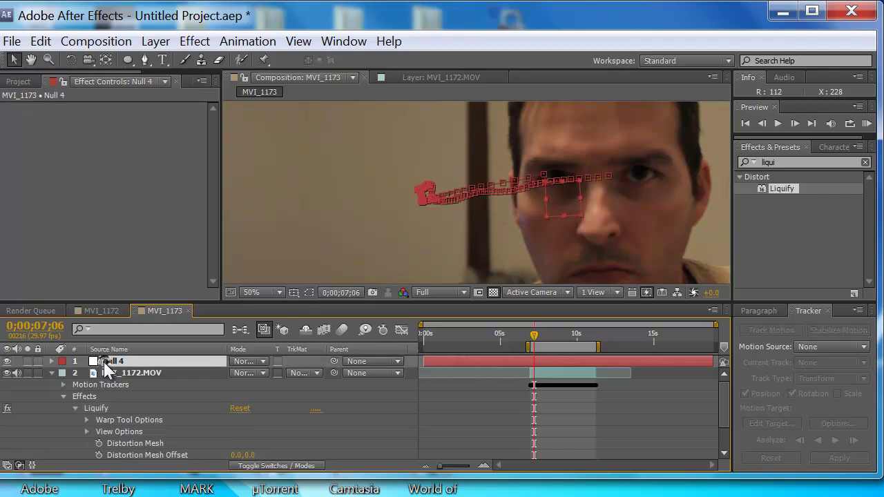
{"action": "key", "text": "p"}
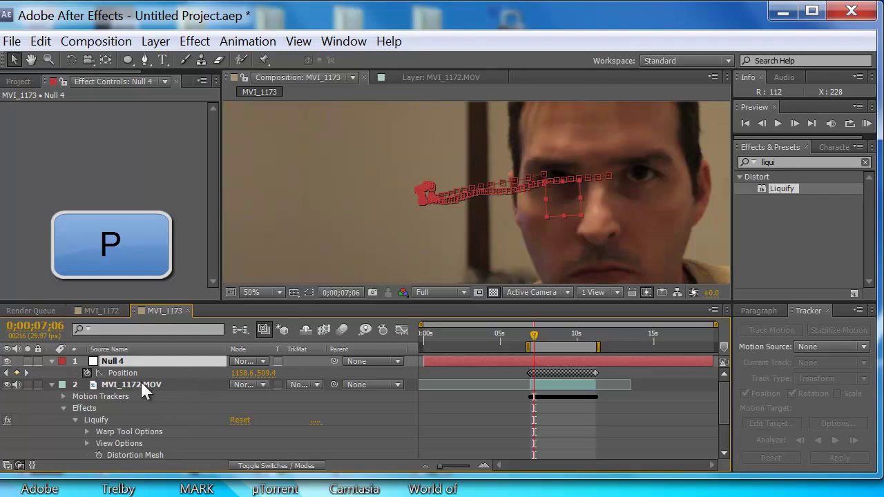
Step: Link Liquify's Distortion Mesh Offset on MVI_1172.MOV to the Position of Null 4 with an expression
{"action": "left_click", "coordinate": [141, 384]}
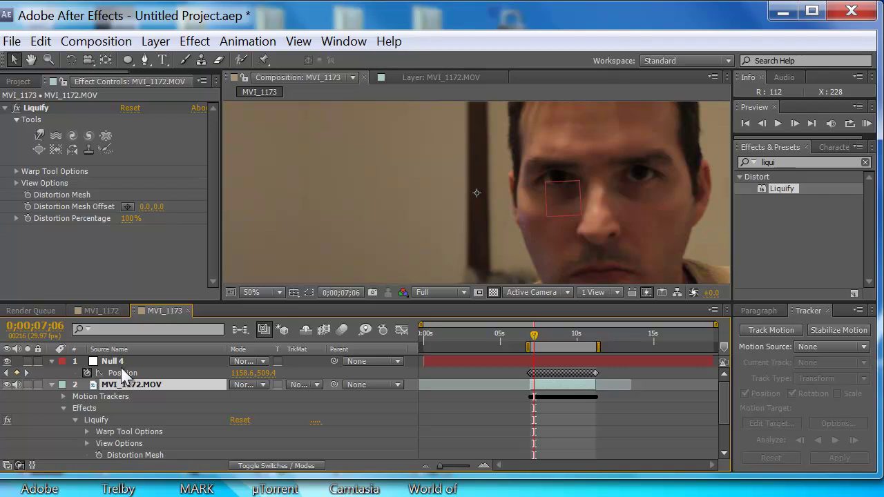
{"action": "key", "text": "alt"}
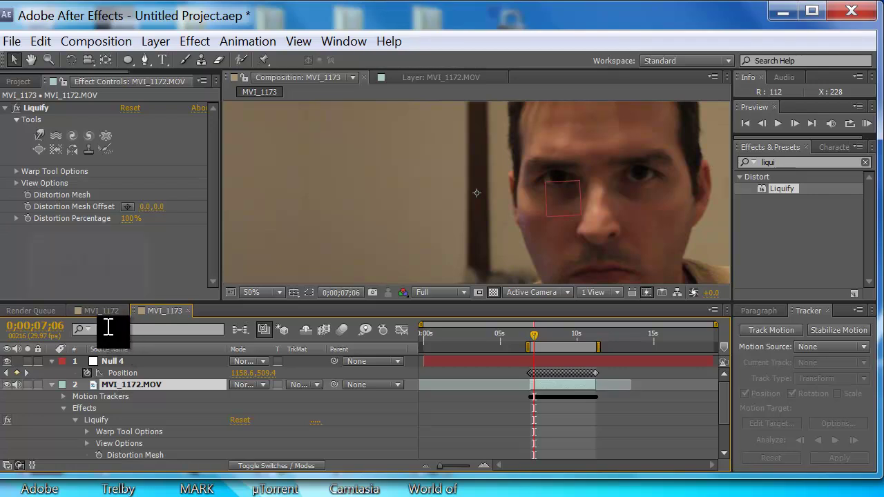
{"action": "left_click", "coordinate": [28, 206], "text": "alt"}
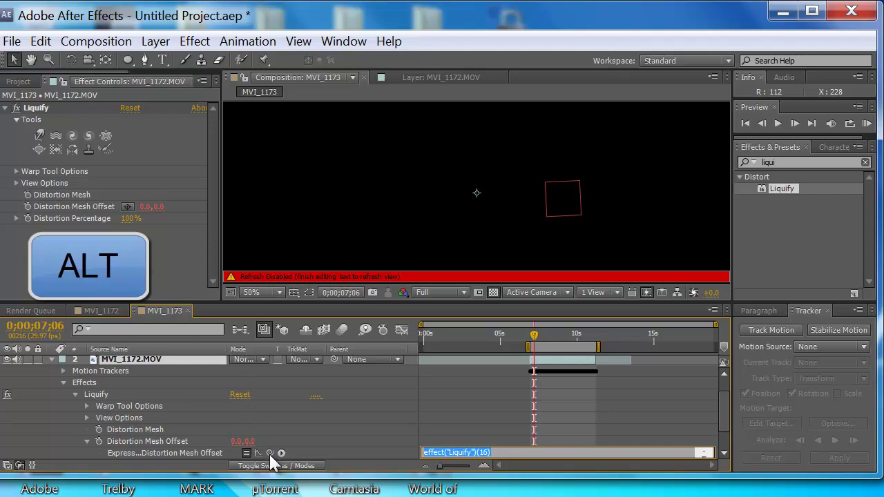
{"action": "left_click_drag", "start_coordinate": [269, 453], "coordinate": [142, 376]}
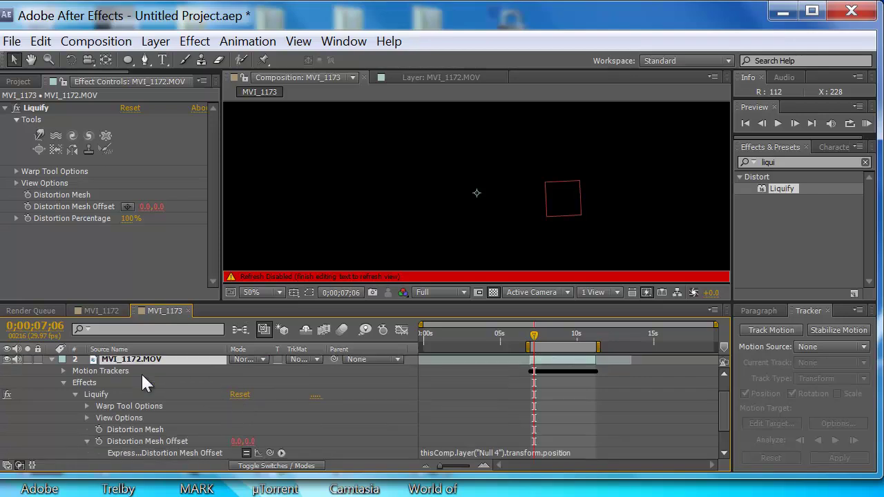
{"action": "left_click", "coordinate": [193, 395]}
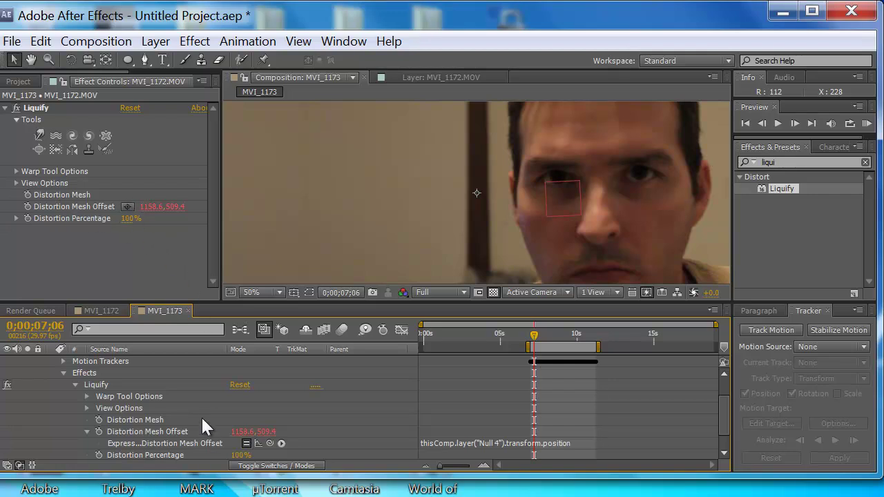
{"action": "scroll", "coordinate": [201, 416], "scroll_direction": "up", "scroll_amount": 2}
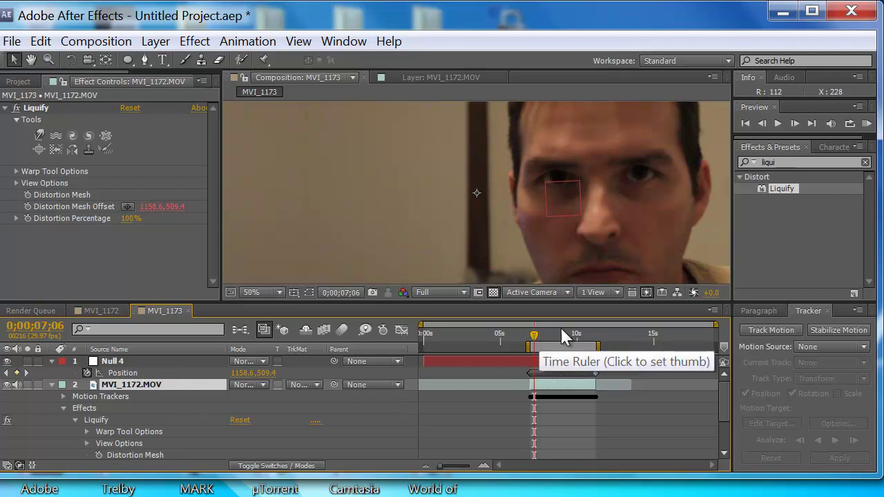
Step: Try the Liquify Pucker tool around one eye and brow, and revert that distortion with the Reconstruction tool
{"action": "mouse_move", "coordinate": [578, 303]}
{"action": "left_mouse_down"}
{"action": "mouse_move", "coordinate": [586, 312]}
{"action": "mouse_move", "coordinate": [579, 382]}
{"action": "left_mouse_up"}
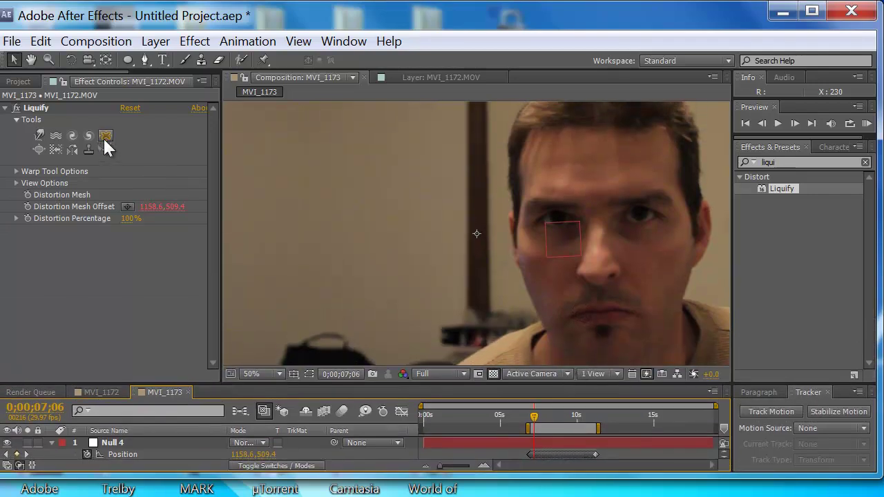
{"action": "left_click", "coordinate": [105, 137]}
{"action": "left_click", "coordinate": [16, 171]}
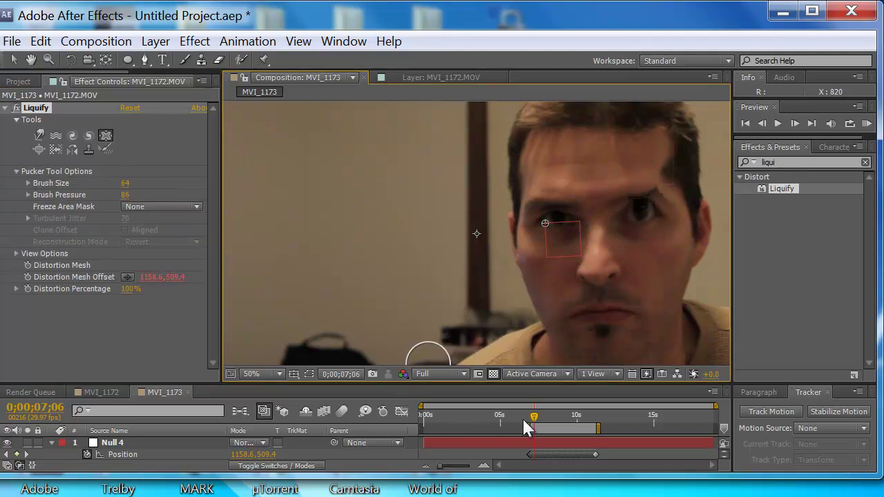
{"action": "mouse_move", "coordinate": [535, 418]}
{"action": "left_mouse_down"}
{"action": "mouse_move", "coordinate": [580, 412]}
{"action": "mouse_move", "coordinate": [540, 420]}
{"action": "mouse_move", "coordinate": [577, 425]}
{"action": "mouse_move", "coordinate": [548, 426]}
{"action": "left_mouse_up"}
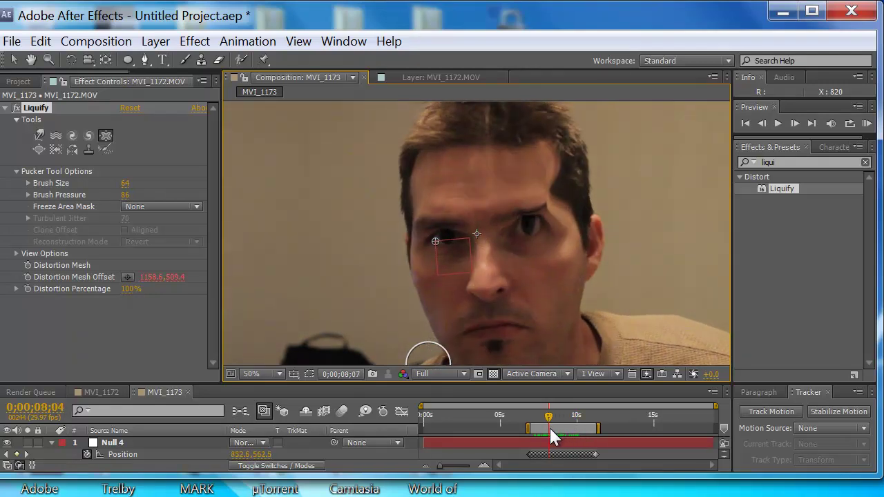
{"action": "left_click", "coordinate": [105, 150]}
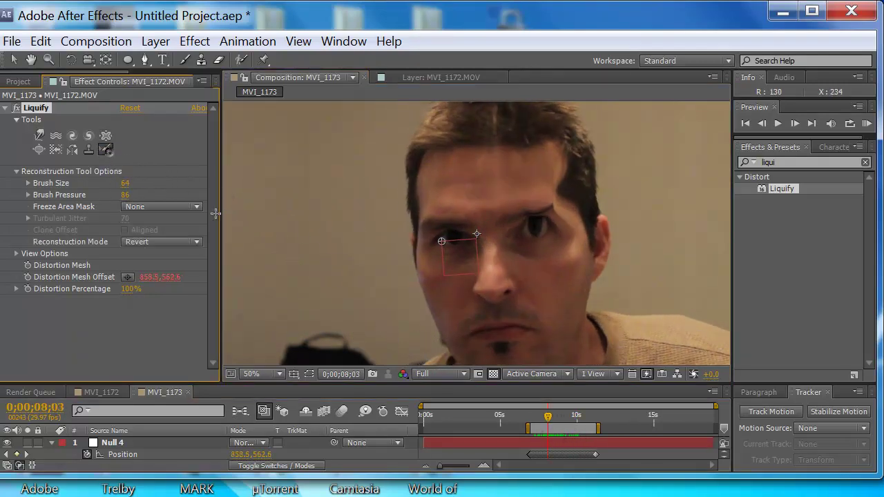
{"action": "mouse_move", "coordinate": [583, 213]}
{"action": "left_mouse_down"}
{"action": "mouse_move", "coordinate": [561, 181]}
{"action": "mouse_move", "coordinate": [520, 218]}
{"action": "left_mouse_up"}
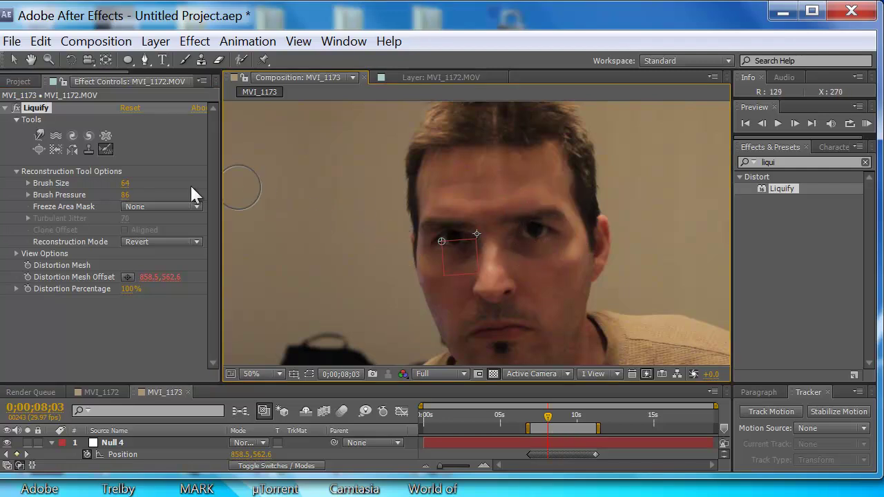
Step: Try enlarging the same eye at 0;00;08;03 with the Liquify Bloat tool, using brush size 64 and pressure 95
{"action": "left_click", "coordinate": [37, 149]}
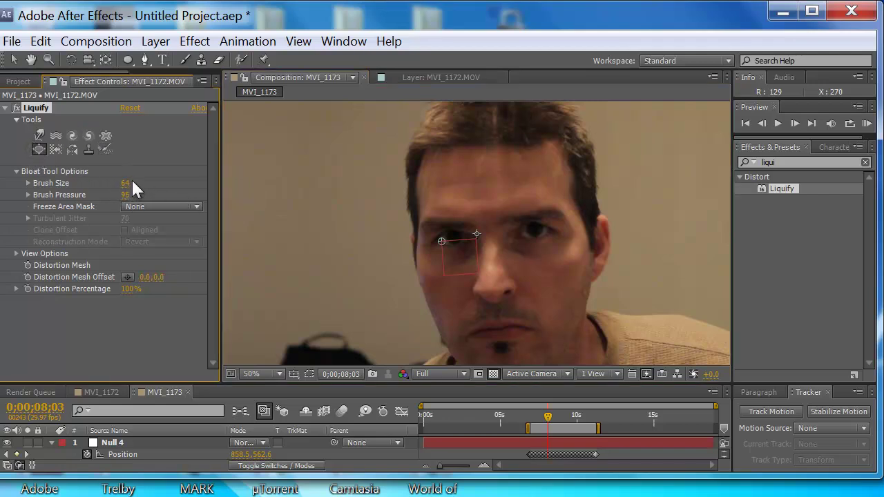
{"action": "left_click", "coordinate": [534, 234]}
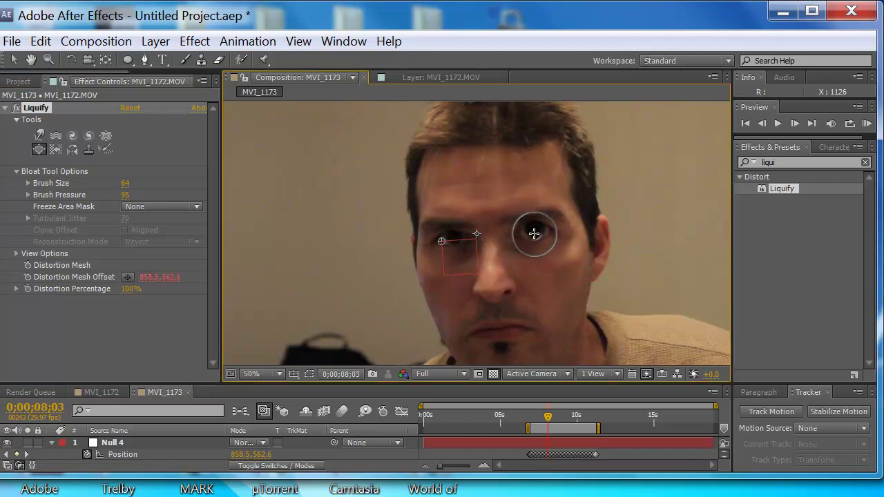
{"action": "left_click", "coordinate": [533, 233]}
{"action": "left_click_drag", "start_coordinate": [534, 234], "coordinate": [534, 233]}
{"action": "left_click", "coordinate": [534, 232]}
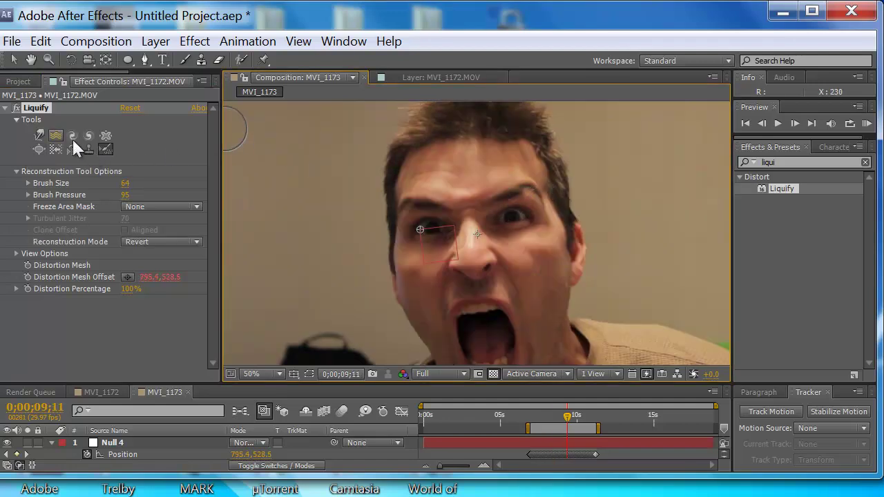
Step: Warp both eyes and brows upward at 0;00;09;11 with the Liquify Warp tool, using brush size 64 and pressure 95
{"action": "left_click", "coordinate": [39, 135]}
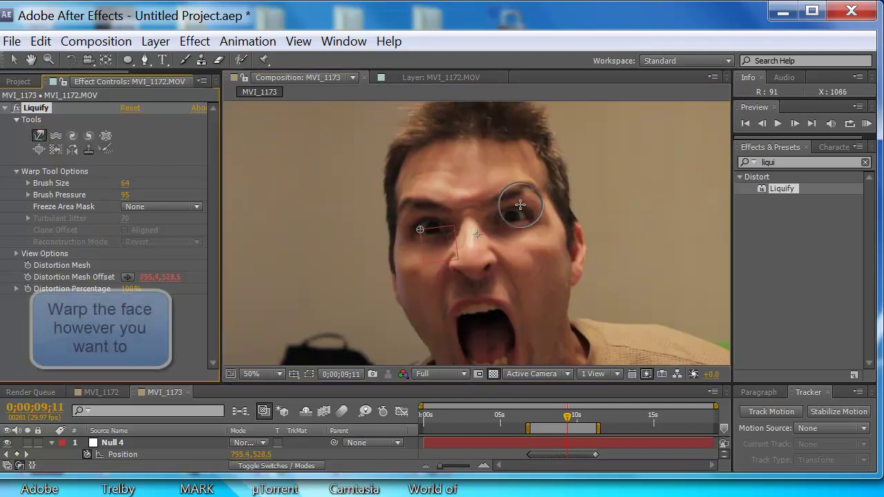
{"action": "left_click_drag", "start_coordinate": [529, 193], "coordinate": [524, 182]}
{"action": "left_click_drag", "start_coordinate": [424, 217], "coordinate": [410, 203]}
{"action": "mouse_move", "coordinate": [485, 329]}
{"action": "left_mouse_down"}
{"action": "mouse_move", "coordinate": [506, 313]}
{"action": "mouse_move", "coordinate": [479, 324]}
{"action": "left_mouse_up"}
{"action": "left_click", "coordinate": [56, 149]}
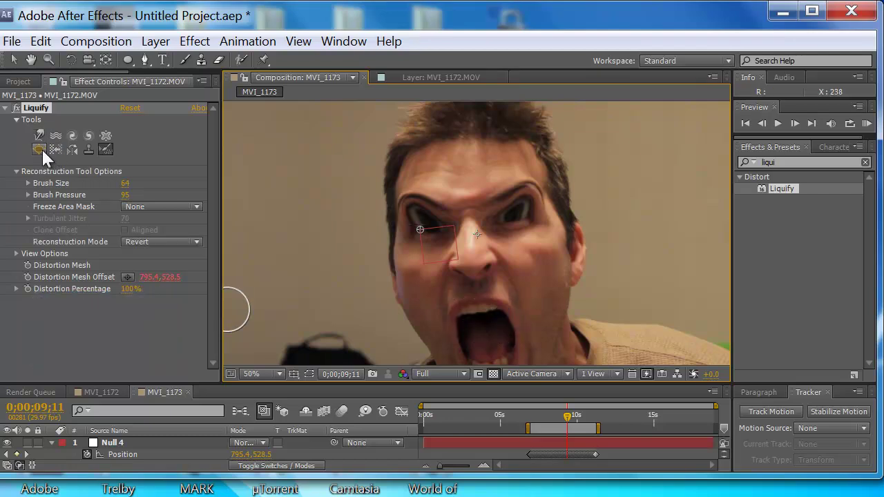
Step: Enlarge the open mouth with the Liquify Bloat tool, increasing the brush size to 140
{"action": "left_click", "coordinate": [40, 149]}
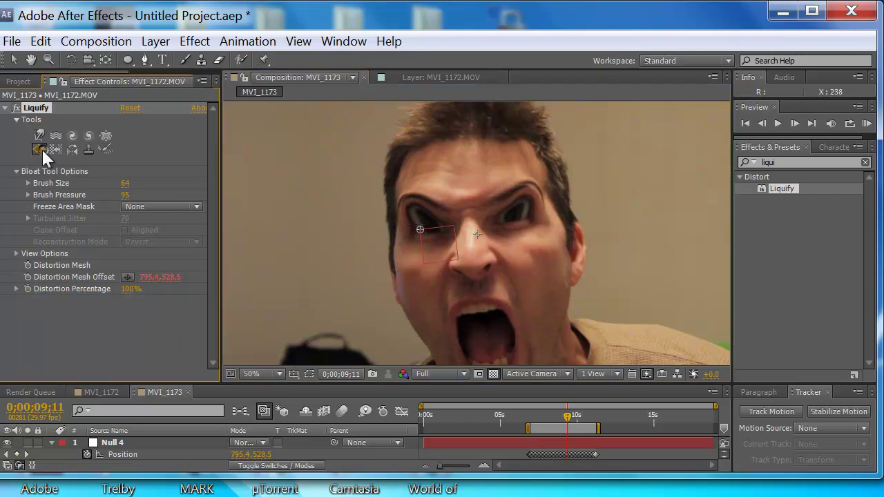
{"action": "left_click", "coordinate": [486, 338]}
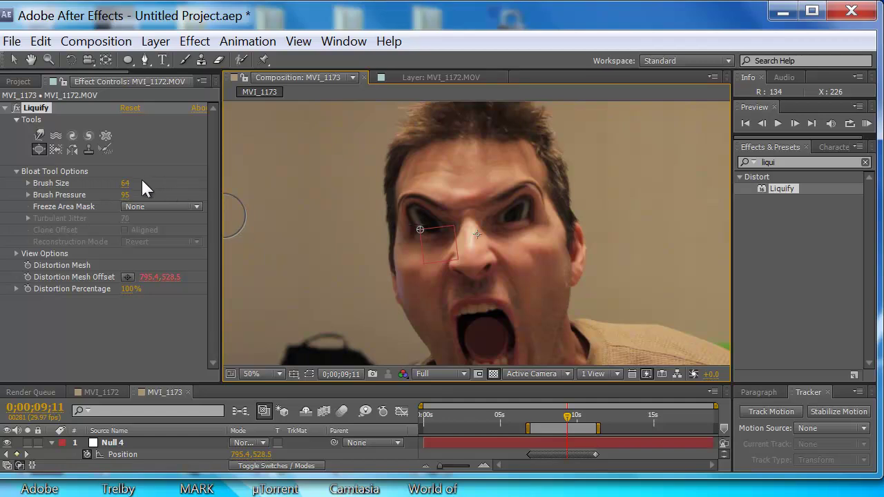
{"action": "left_click_drag", "start_coordinate": [126, 184], "coordinate": [177, 182]}
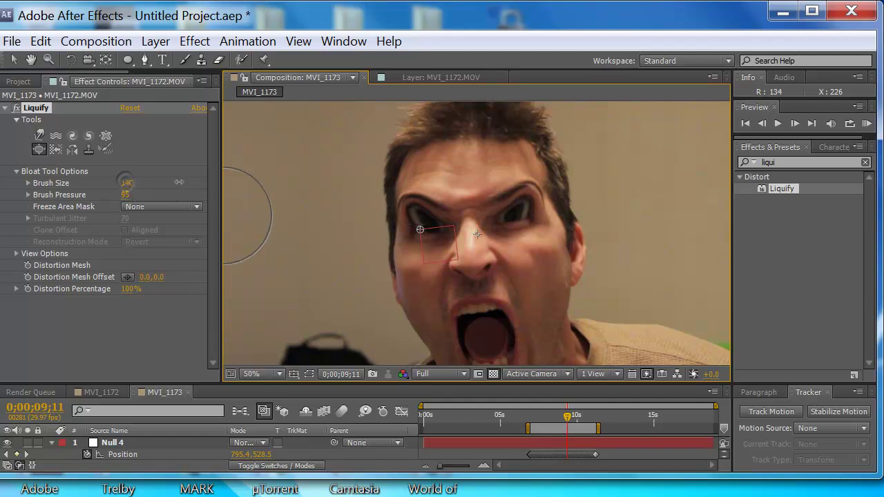
{"action": "left_click_drag", "start_coordinate": [480, 334], "coordinate": [484, 327]}
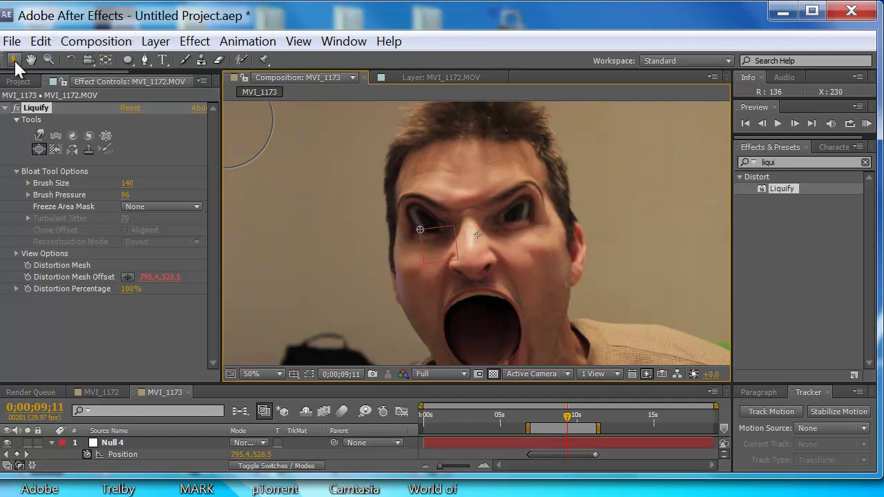
Step: Return to the Selection tool and start keyframing Liquify's Distortion Percentage at 0;00;09;08 with a value of 100%
{"action": "left_click", "coordinate": [15, 61]}
{"action": "mouse_move", "coordinate": [561, 420]}
{"action": "left_mouse_down"}
{"action": "mouse_move", "coordinate": [547, 420]}
{"action": "mouse_move", "coordinate": [567, 422]}
{"action": "left_mouse_up"}
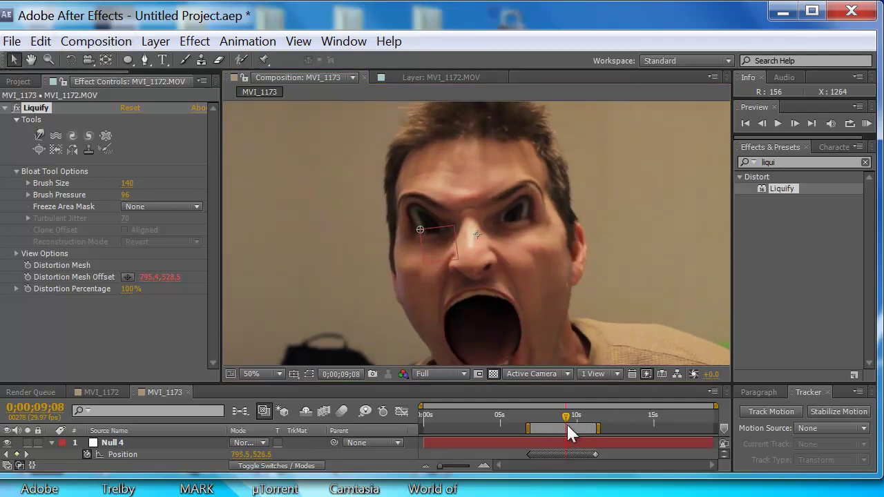
{"action": "left_click", "coordinate": [28, 289]}
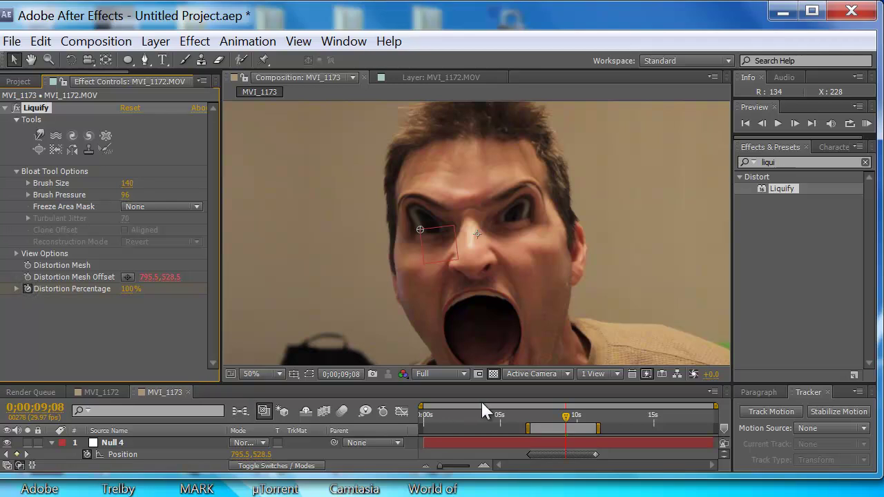
Step: Keyframe the Distortion Percentage at 0% at both 0;00;08;07 and 0;00;10;21
{"action": "left_click_drag", "start_coordinate": [565, 423], "coordinate": [550, 422]}
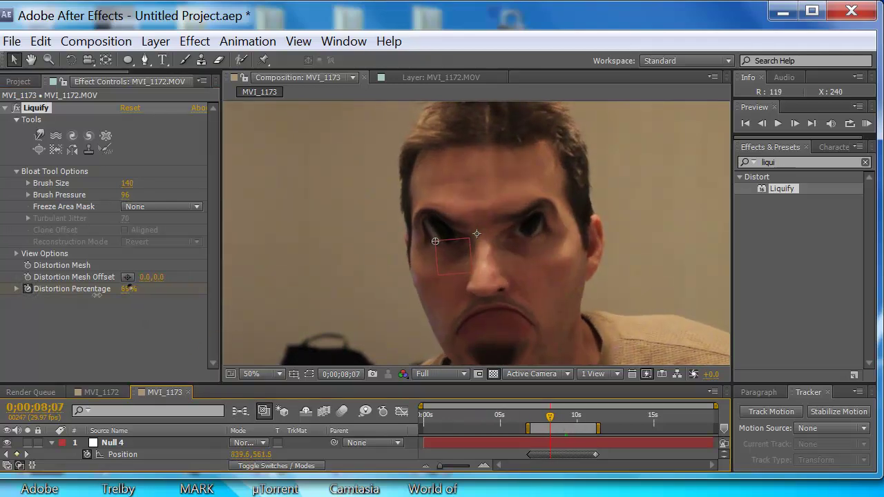
{"action": "left_click_drag", "start_coordinate": [98, 294], "coordinate": [42, 313]}
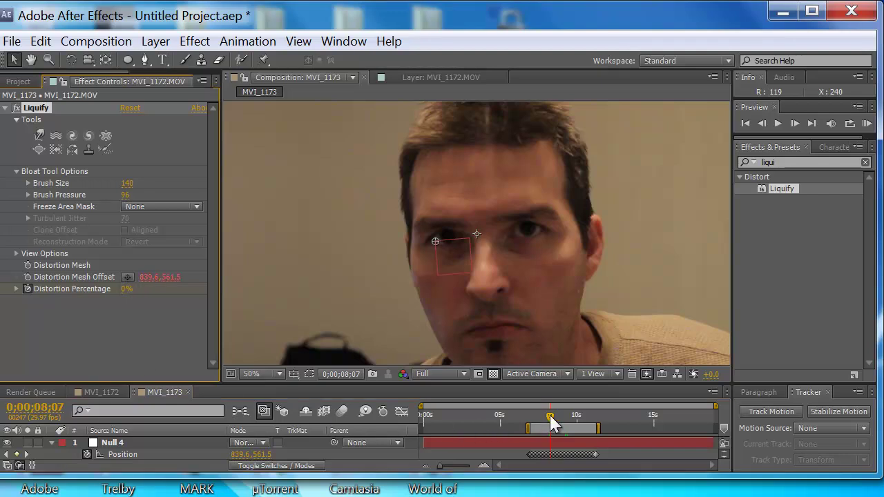
{"action": "left_click_drag", "start_coordinate": [551, 420], "coordinate": [588, 426]}
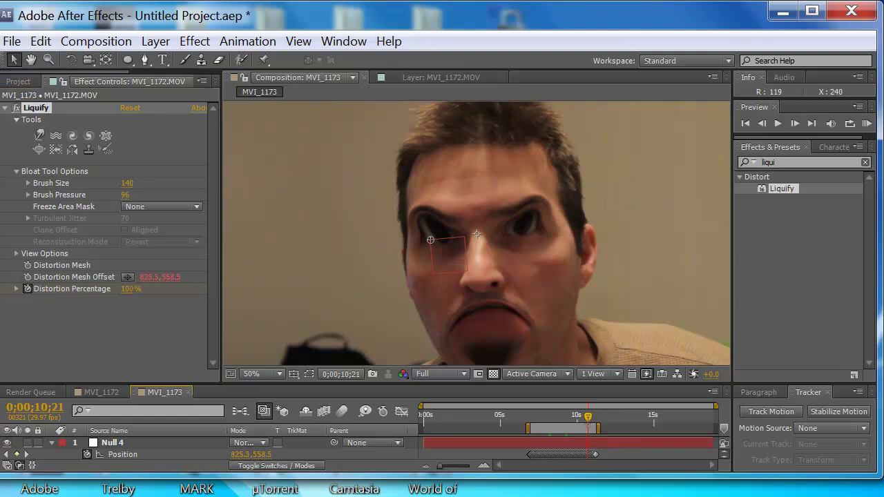
{"action": "left_click_drag", "start_coordinate": [129, 289], "coordinate": [57, 310]}
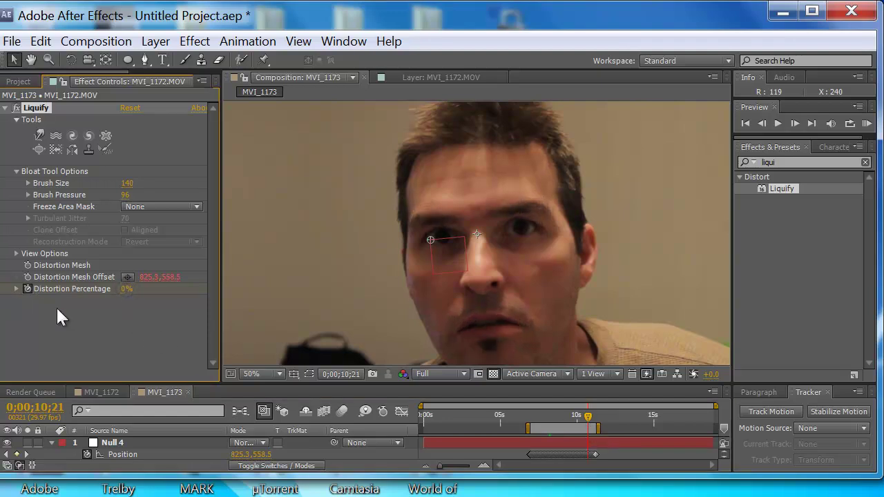
Step: Keyframe Liquify's Distortion Percentage at 100% at 0;00;09;26
{"action": "left_click_drag", "start_coordinate": [585, 417], "coordinate": [572, 420]}
{"action": "mouse_move", "coordinate": [127, 288]}
{"action": "left_mouse_down"}
{"action": "mouse_move", "coordinate": [155, 304]}
{"action": "mouse_move", "coordinate": [179, 295]}
{"action": "mouse_move", "coordinate": [172, 299]}
{"action": "left_mouse_up"}
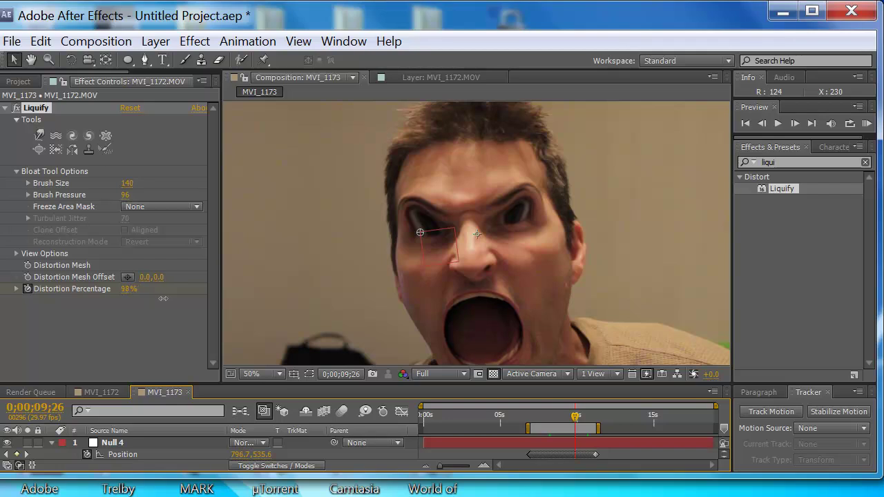
{"action": "key", "text": "ctrl+v"}
{"action": "left_click", "coordinate": [127, 289]}
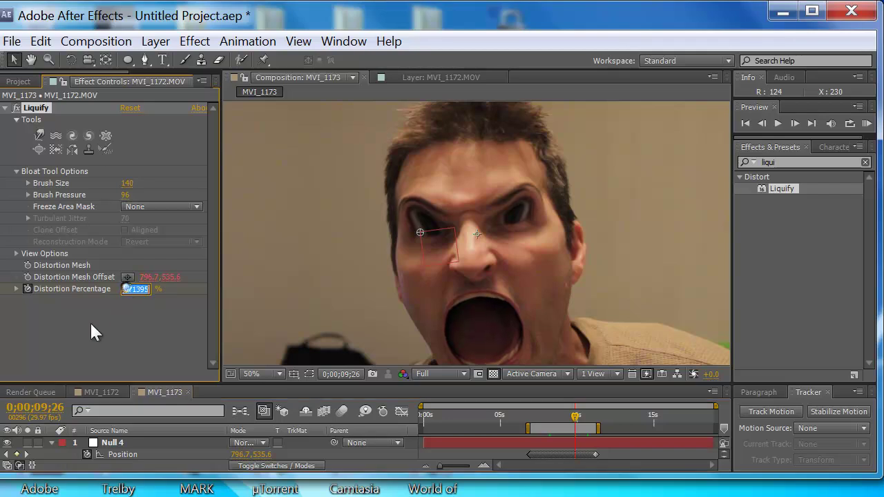
{"action": "type", "text": "100"}
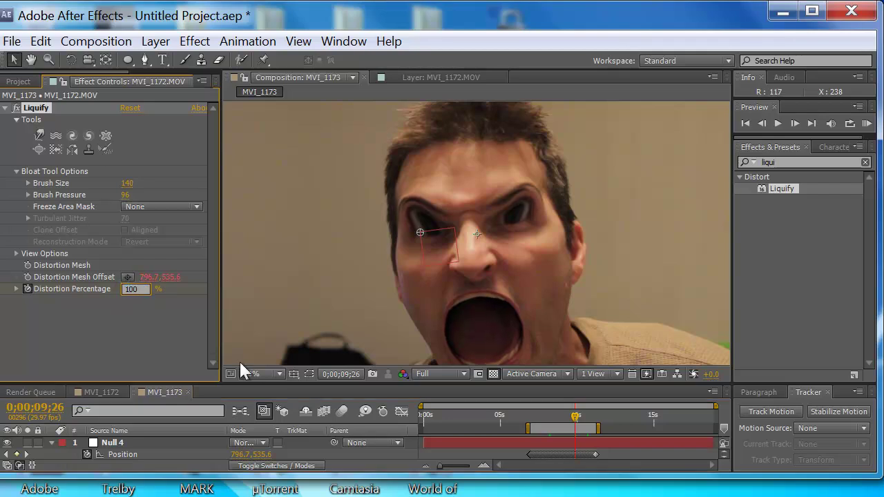
{"action": "key", "text": "Return"}
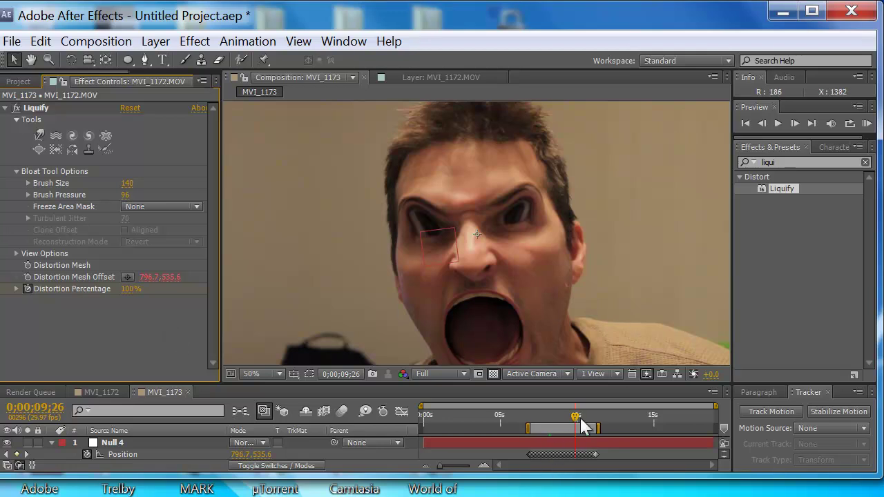
Step: Preview the face distortion animation with a RAM preview, starting around 0;00;07;03, and stop playback
{"action": "left_click_drag", "start_coordinate": [573, 418], "coordinate": [535, 419]}
{"action": "left_click", "coordinate": [866, 124]}
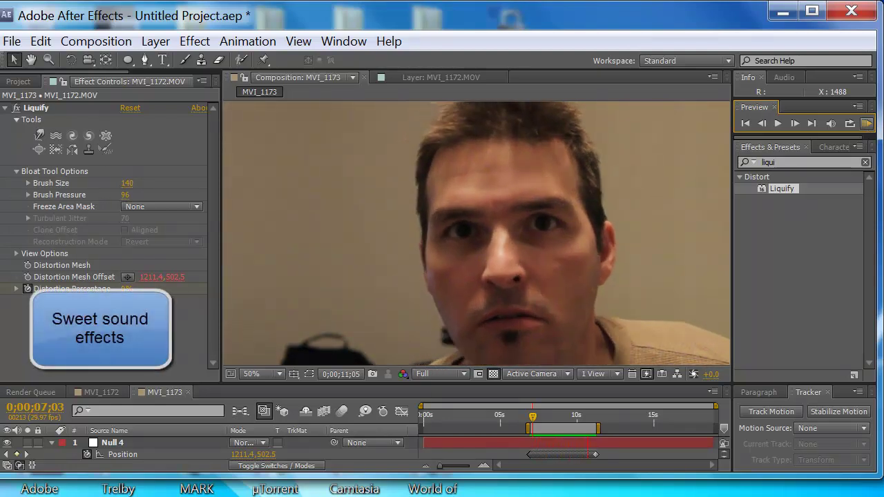
{"action": "left_click", "coordinate": [713, 358]}
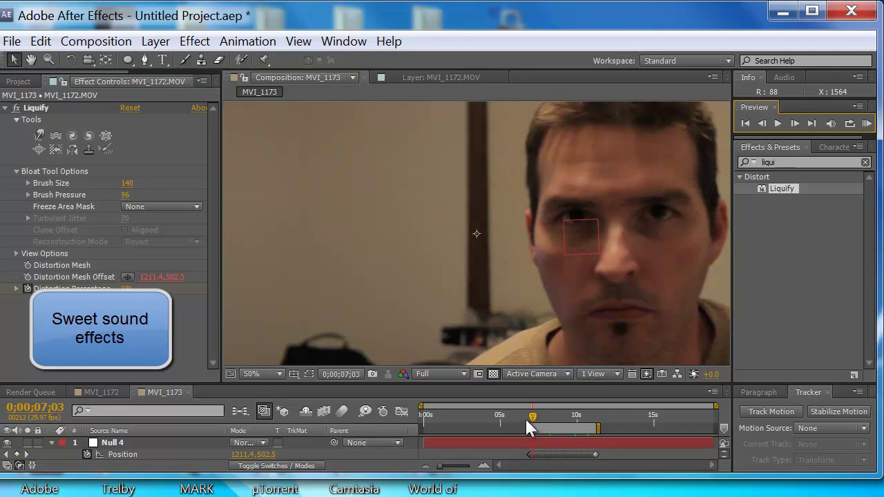
Step: Exaggerate the face at 0;00;08;25 by trying a Distortion Percentage of 200%, settling on 120%
{"action": "left_click_drag", "start_coordinate": [533, 419], "coordinate": [548, 423]}
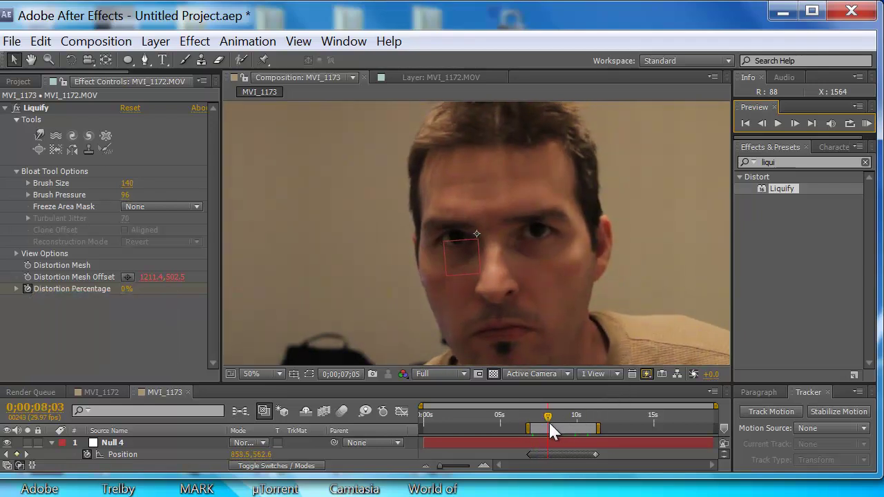
{"action": "mouse_move", "coordinate": [554, 416]}
{"action": "left_mouse_down"}
{"action": "mouse_move", "coordinate": [547, 417]}
{"action": "mouse_move", "coordinate": [559, 417]}
{"action": "left_mouse_up"}
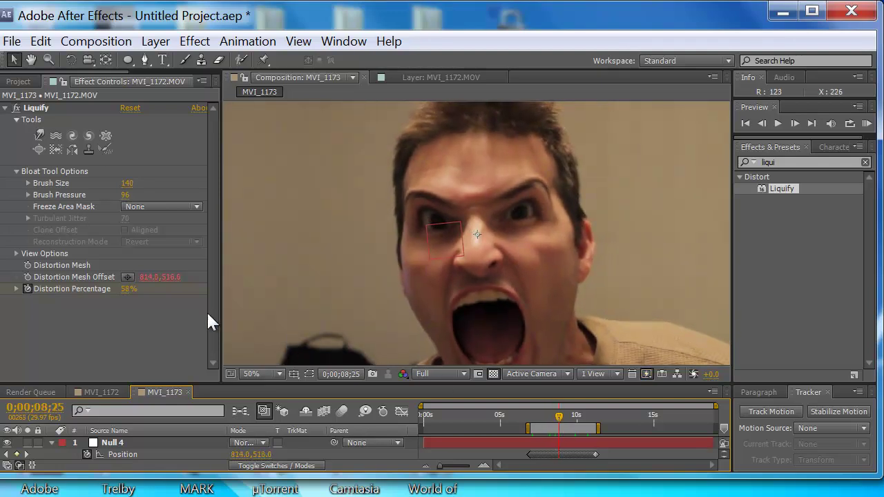
{"action": "left_click_drag", "start_coordinate": [128, 290], "coordinate": [128, 292]}
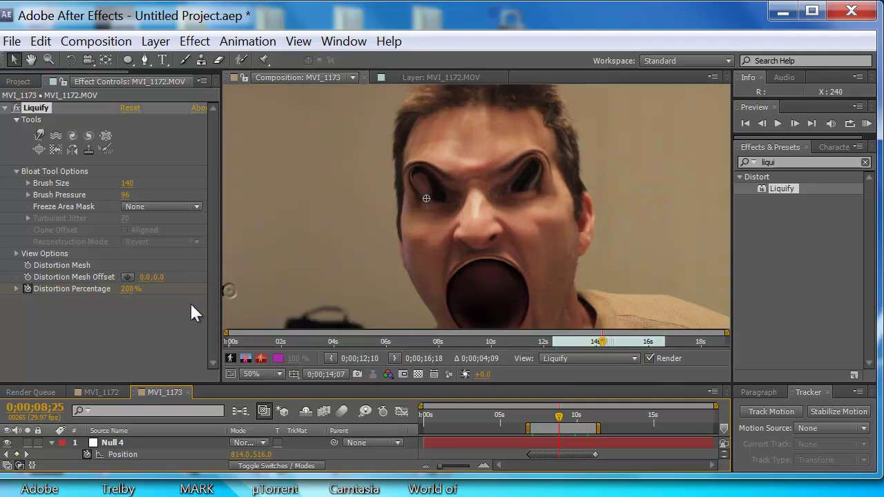
{"action": "left_click", "coordinate": [129, 290]}
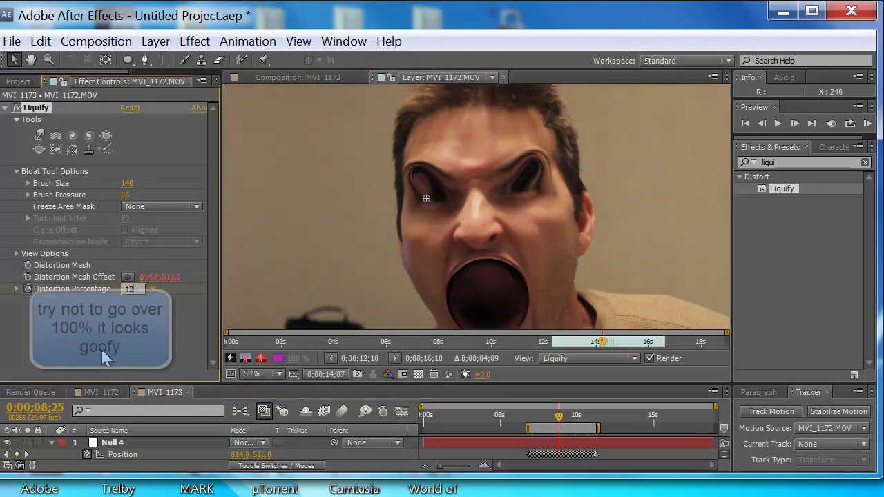
{"action": "type", "text": "12"}
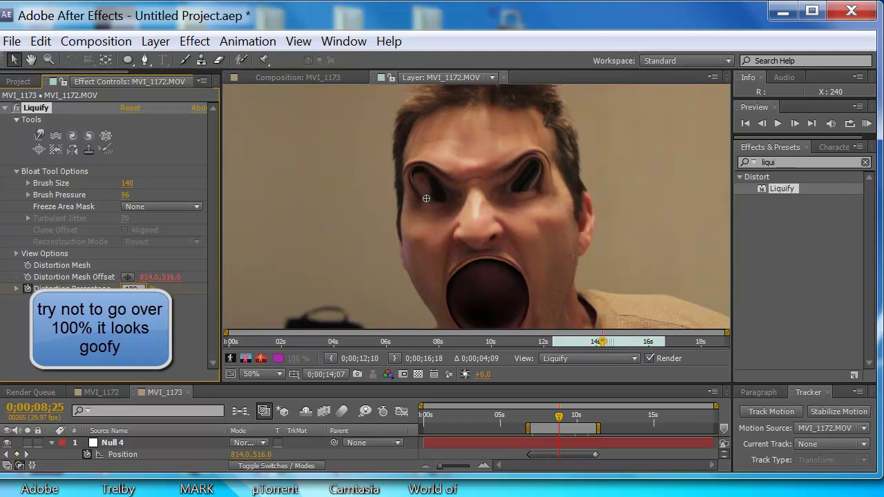
{"action": "key", "text": "Return"}
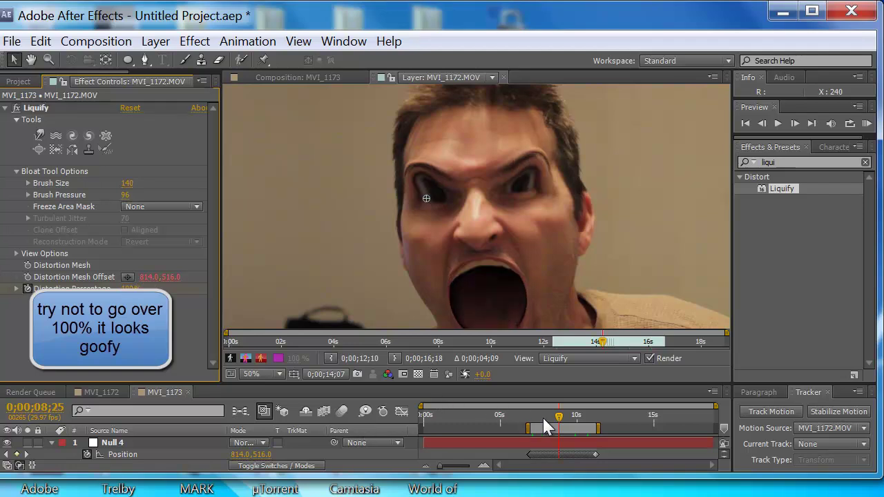
Step: Add a new adjustment layer to MVI_1173 with the current time at 0;00;08;04
{"action": "mouse_move", "coordinate": [567, 418]}
{"action": "left_mouse_down"}
{"action": "mouse_move", "coordinate": [537, 420]}
{"action": "mouse_move", "coordinate": [576, 423]}
{"action": "mouse_move", "coordinate": [537, 420]}
{"action": "mouse_move", "coordinate": [549, 419]}
{"action": "left_mouse_up"}
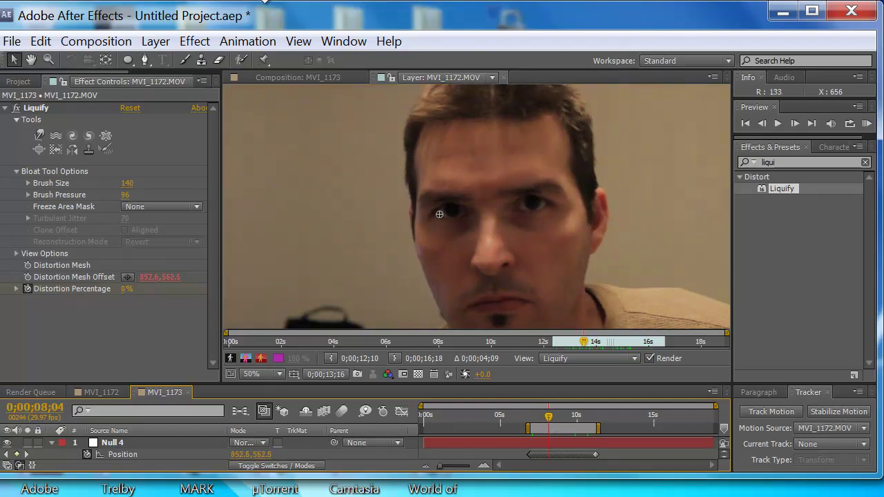
{"action": "left_click", "coordinate": [155, 43]}
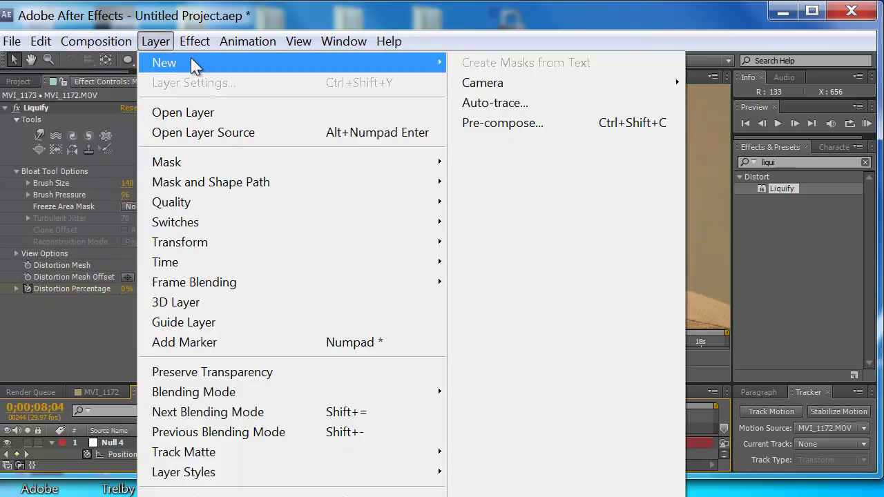
{"action": "mouse_move", "coordinate": [195, 63]}
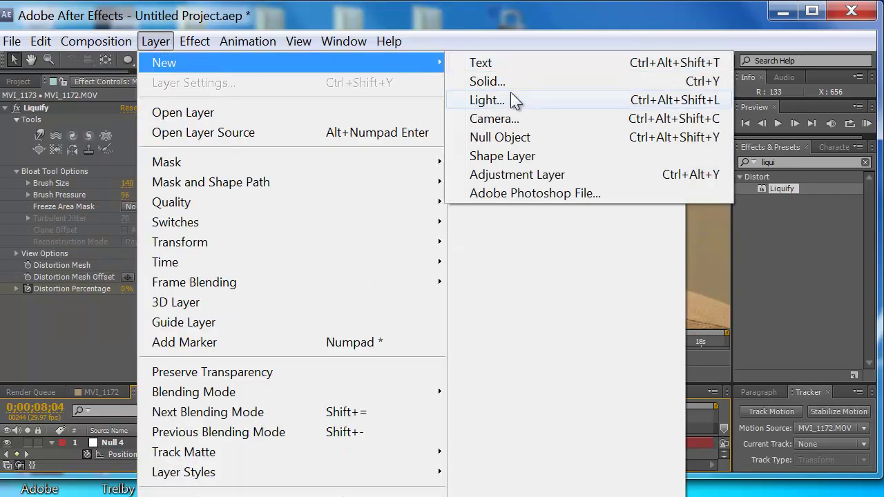
{"action": "left_click", "coordinate": [524, 175]}
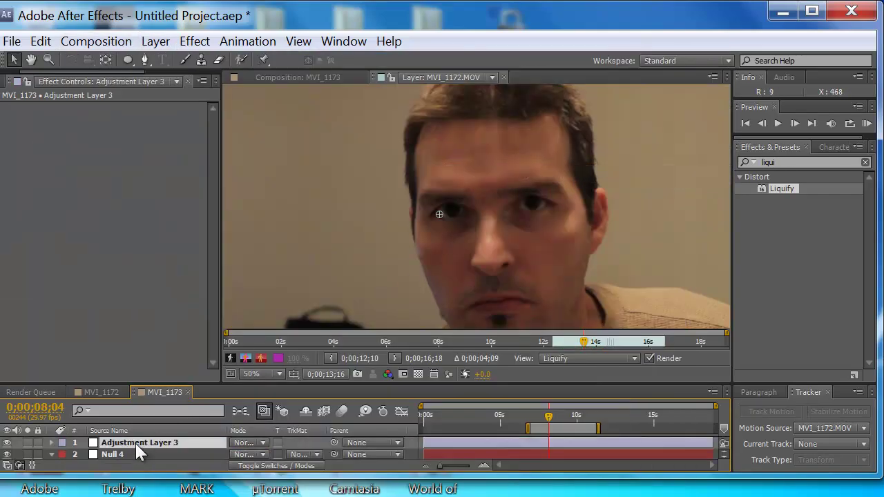
Step: Draw a tall elliptical mask on the adjustment layer in the composition view, running from the hair to the chin
{"action": "left_click_drag", "start_coordinate": [129, 59], "coordinate": [147, 86]}
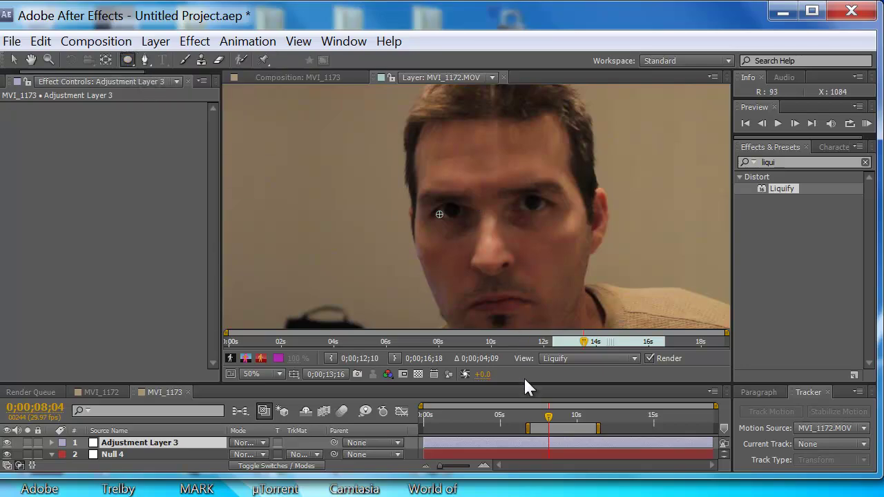
{"action": "left_click_drag", "start_coordinate": [524, 384], "coordinate": [525, 453]}
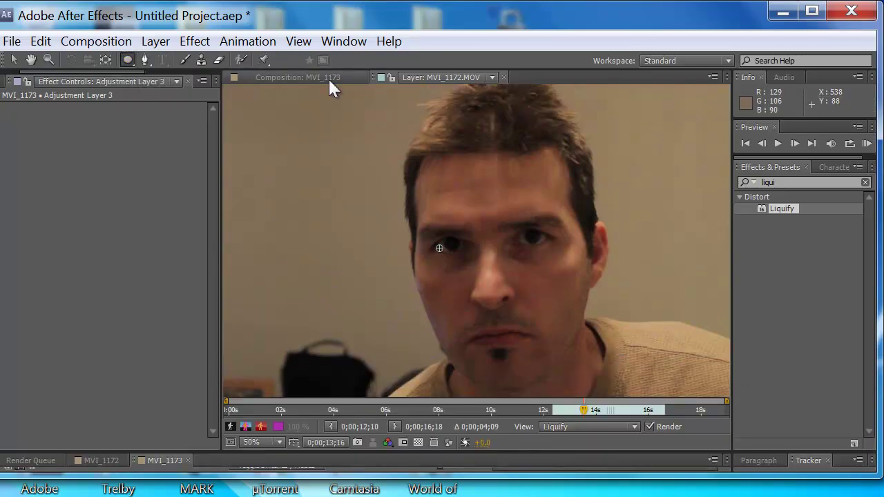
{"action": "left_click", "coordinate": [329, 79]}
{"action": "left_click_drag", "start_coordinate": [656, 453], "coordinate": [662, 473]}
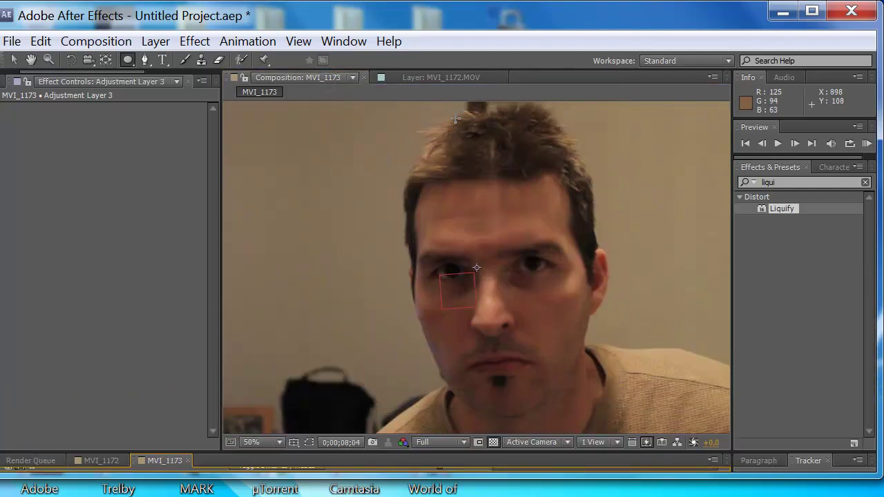
{"action": "left_click_drag", "start_coordinate": [455, 118], "coordinate": [561, 410]}
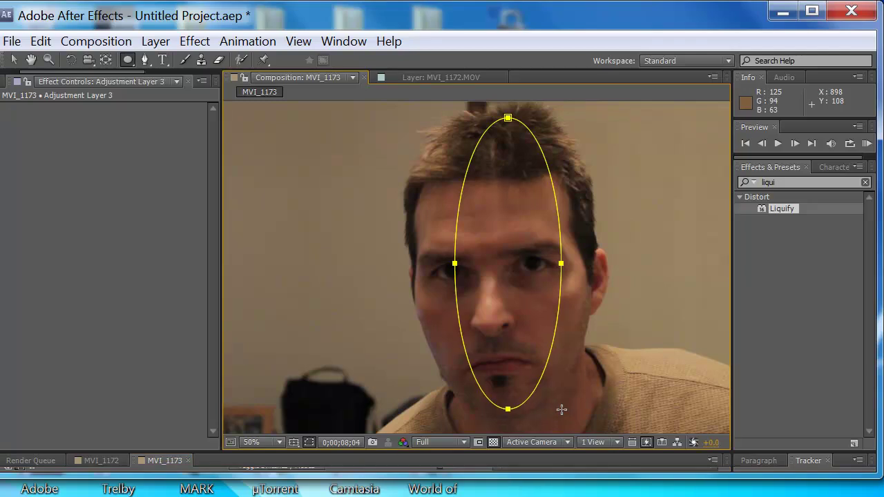
Step: Reshape the elliptical mask to the face outline by moving its side, top and bottom points and widening the top curve
{"action": "left_click", "coordinate": [14, 59]}
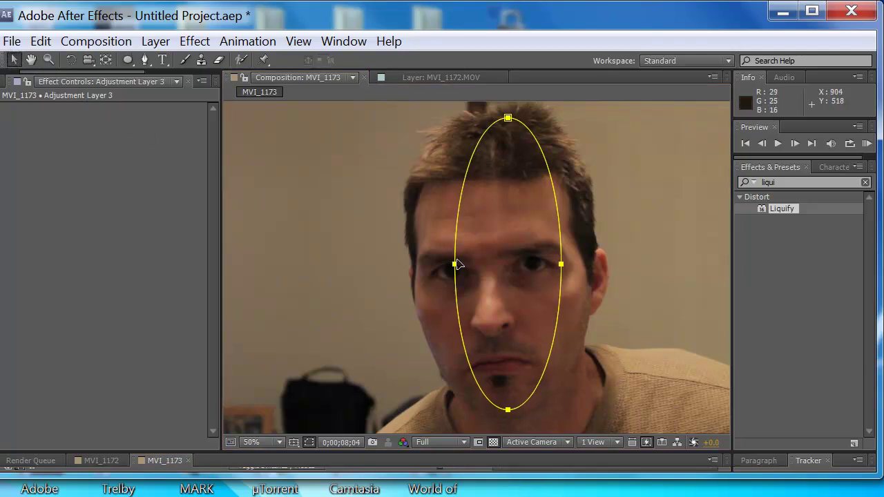
{"action": "left_click_drag", "start_coordinate": [452, 270], "coordinate": [414, 267]}
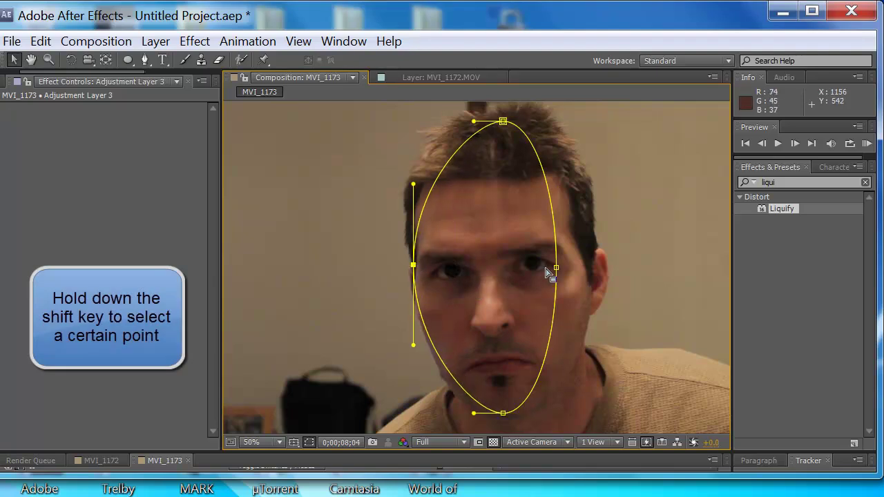
{"action": "left_click_drag", "start_coordinate": [558, 273], "coordinate": [593, 272]}
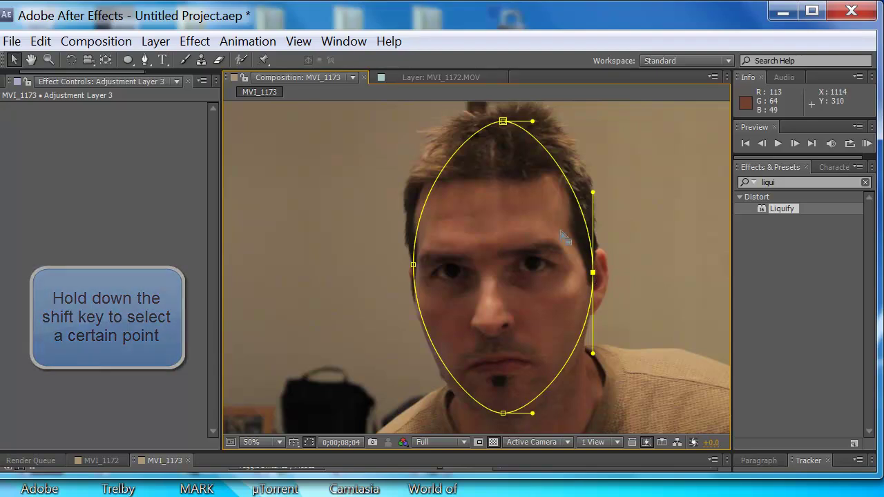
{"action": "left_click_drag", "start_coordinate": [504, 121], "coordinate": [533, 149]}
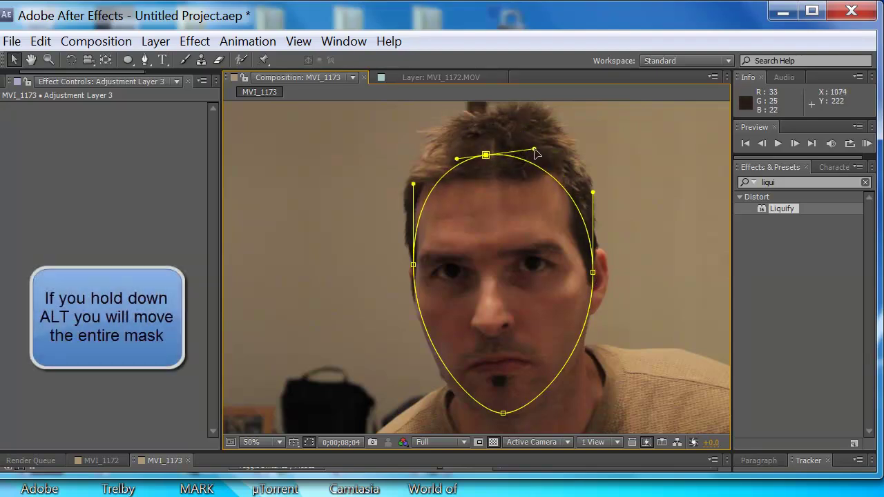
{"action": "left_click_drag", "start_coordinate": [459, 161], "coordinate": [424, 162]}
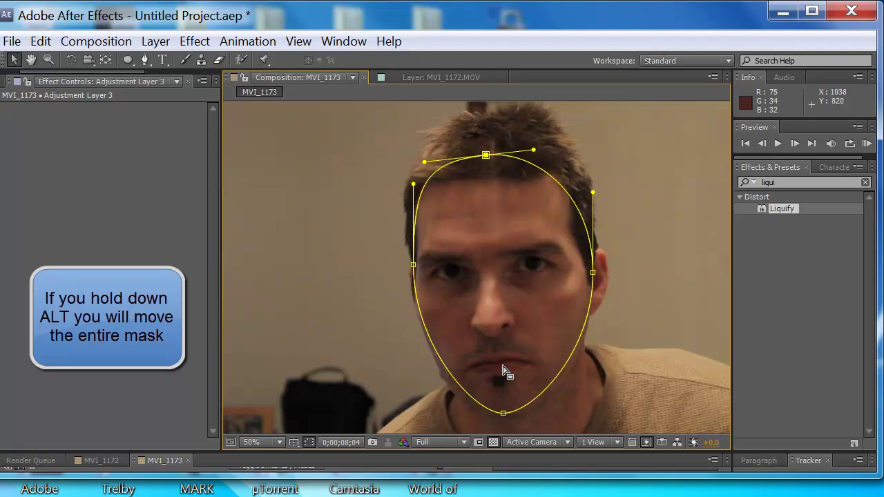
{"action": "left_click_drag", "start_coordinate": [503, 415], "coordinate": [504, 418]}
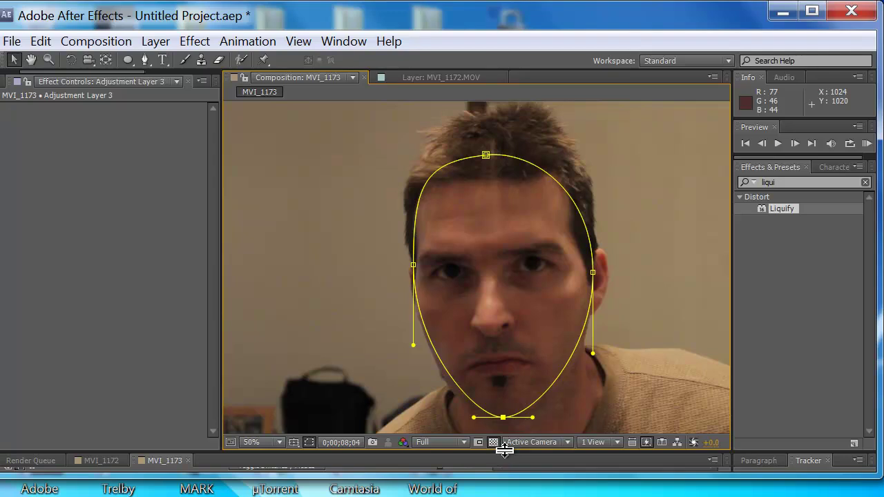
Step: Start keyframing the adjustment layer's Mask Path at 0;00;08;04
{"action": "left_click_drag", "start_coordinate": [503, 449], "coordinate": [517, 361]}
{"action": "left_click", "coordinate": [63, 432]}
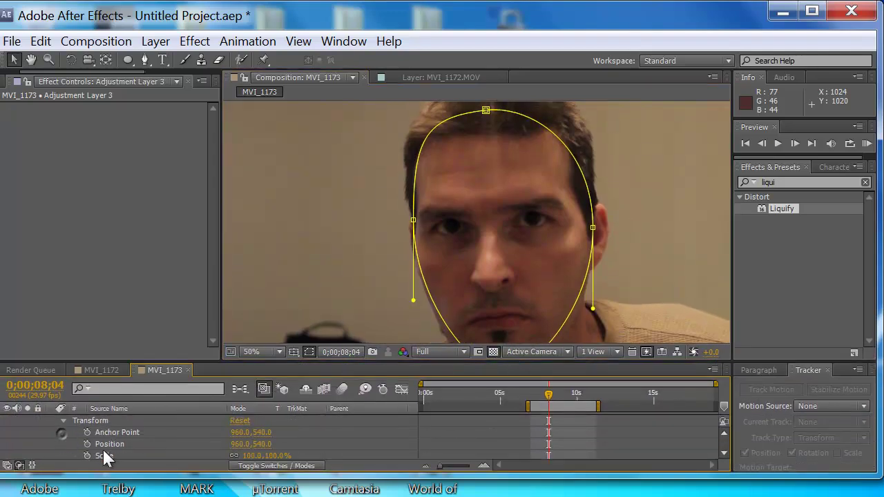
{"action": "left_click", "coordinate": [63, 424]}
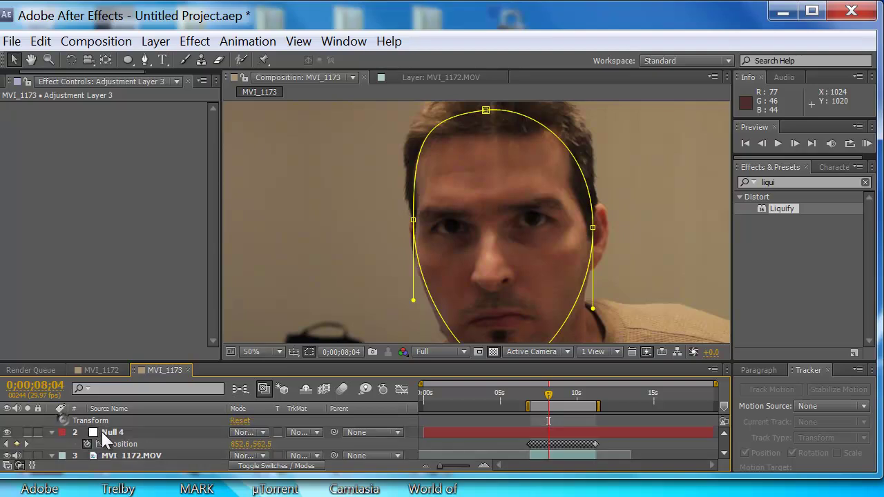
{"action": "left_click", "coordinate": [120, 422]}
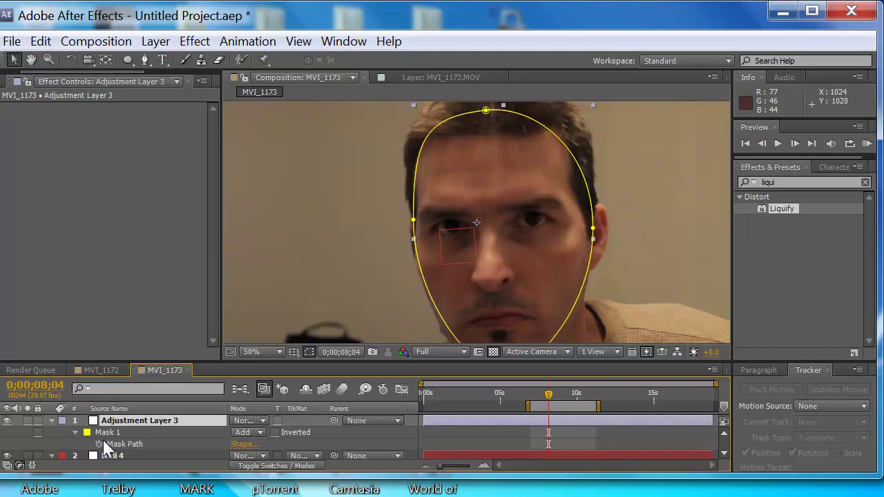
{"action": "left_click", "coordinate": [99, 444]}
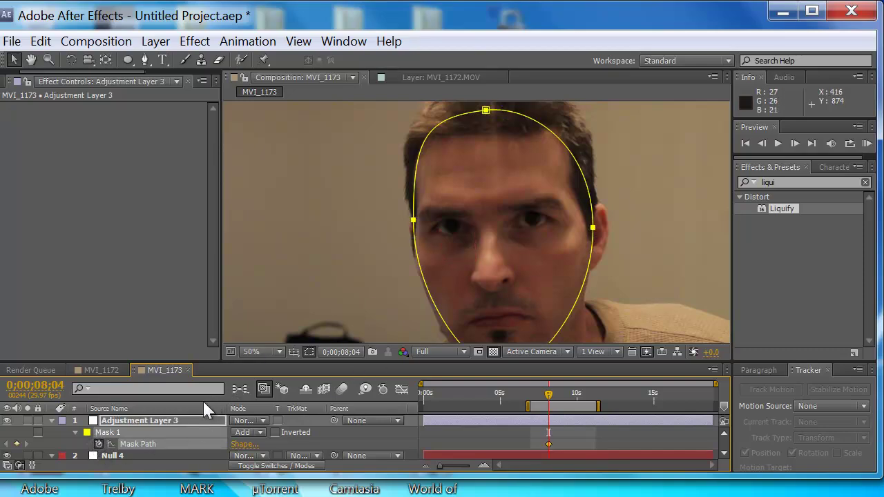
Step: Apply the Curves color correction effect to the adjustment layer
{"action": "left_click", "coordinate": [168, 419]}
{"action": "left_click", "coordinate": [194, 41]}
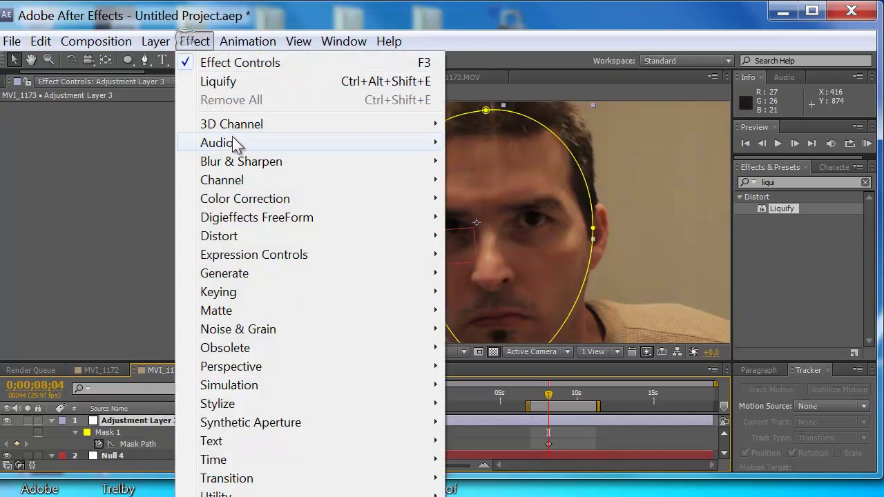
{"action": "mouse_move", "coordinate": [280, 200]}
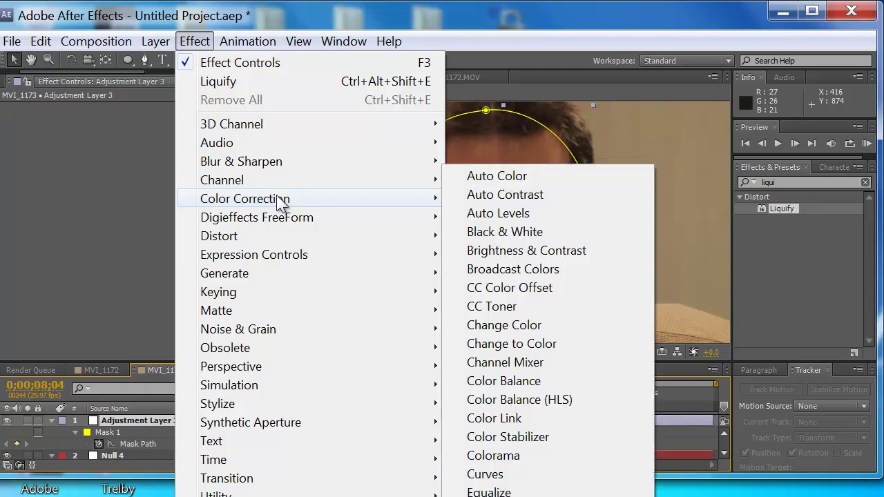
{"action": "left_click", "coordinate": [512, 481]}
Step: Tint the masked face green in Curves by working through the Red, Green and Blue channels, lowering the red and blue midtones
{"action": "left_click", "coordinate": [162, 120]}
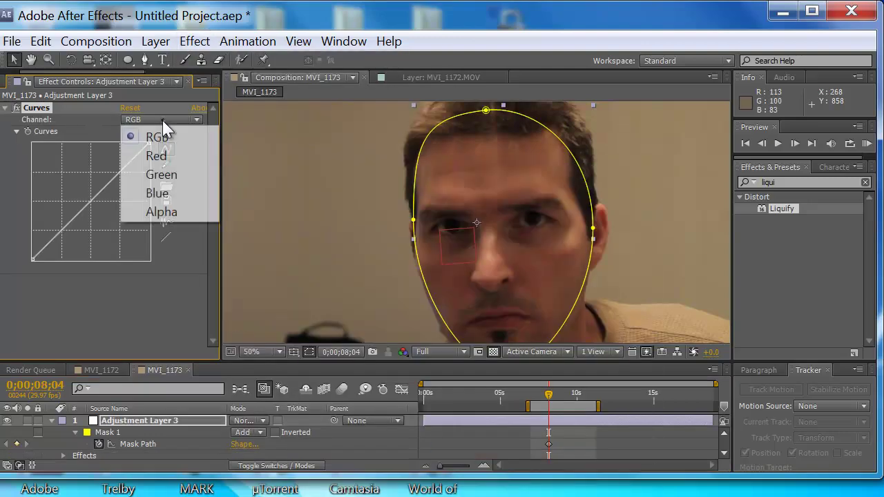
{"action": "left_click", "coordinate": [158, 153]}
{"action": "mouse_move", "coordinate": [90, 202]}
{"action": "left_mouse_down"}
{"action": "mouse_move", "coordinate": [91, 225]}
{"action": "mouse_move", "coordinate": [71, 215]}
{"action": "mouse_move", "coordinate": [77, 208]}
{"action": "mouse_move", "coordinate": [85, 216]}
{"action": "mouse_move", "coordinate": [81, 209]}
{"action": "mouse_move", "coordinate": [90, 229]}
{"action": "mouse_move", "coordinate": [76, 198]}
{"action": "mouse_move", "coordinate": [92, 215]}
{"action": "left_mouse_up"}
{"action": "left_click", "coordinate": [162, 120]}
{"action": "left_click", "coordinate": [158, 173]}
{"action": "left_click", "coordinate": [156, 121]}
{"action": "left_click", "coordinate": [158, 191]}
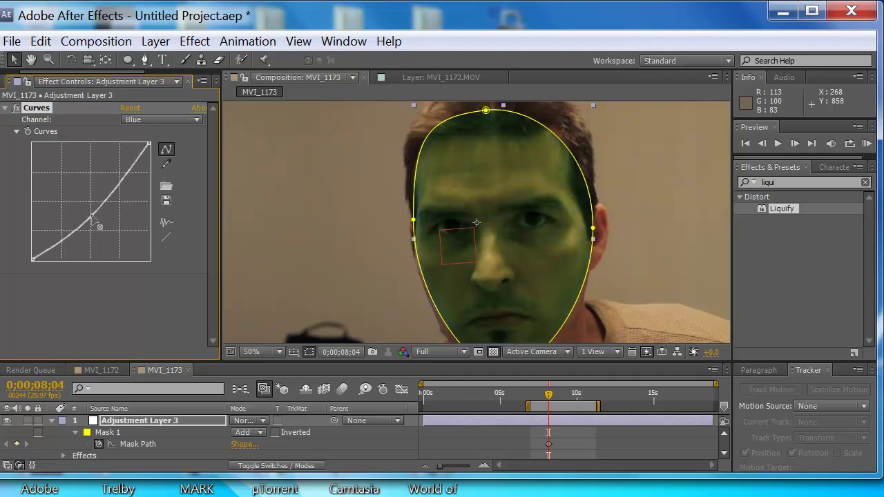
Step: Darken the green-tinted face by pulling down the shadows and lower midtones of the RGB curve
{"action": "left_click", "coordinate": [185, 117]}
{"action": "left_click", "coordinate": [154, 138]}
{"action": "left_click_drag", "start_coordinate": [73, 221], "coordinate": [58, 233]}
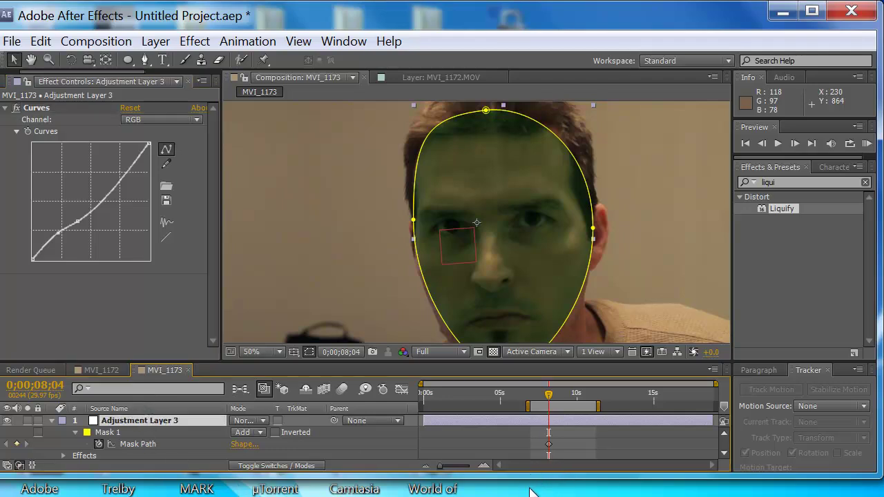
Step: Start keyframing the adjustment layer's Opacity at 0;00;08;04 with a value of 0%
{"action": "key", "text": "t"}
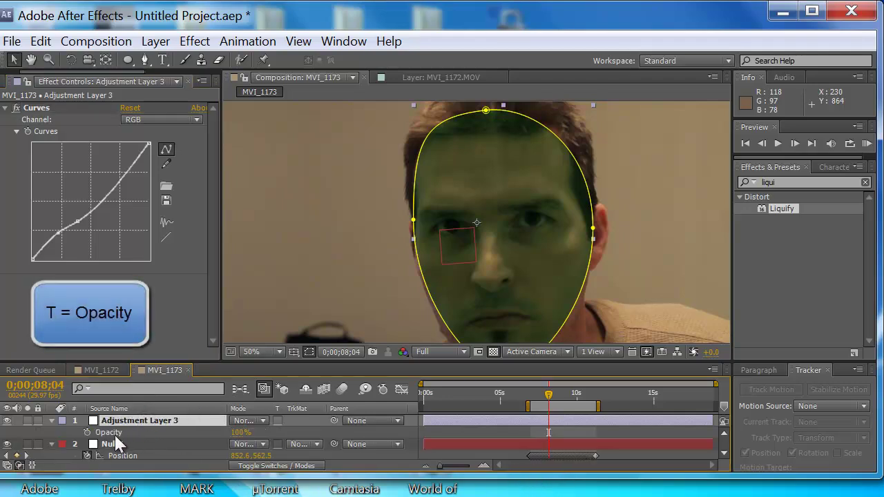
{"action": "left_click", "coordinate": [87, 433]}
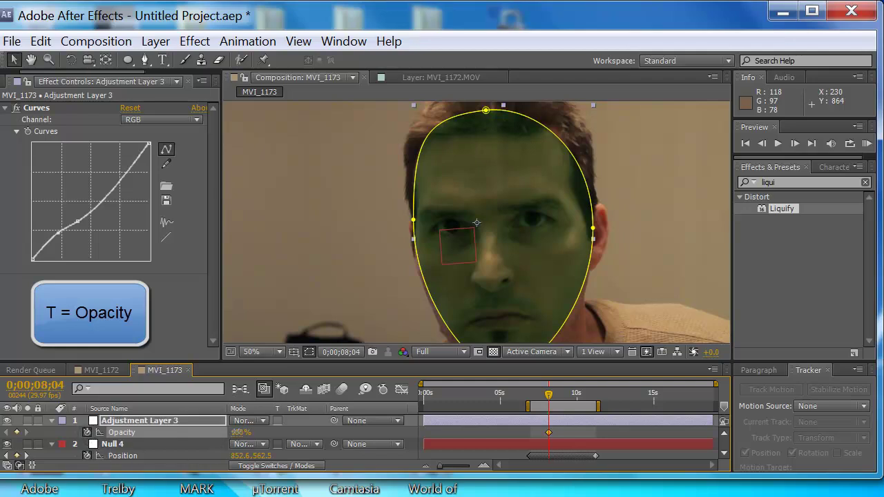
{"action": "type", "text": "0"}
{"action": "key", "text": "Return"}
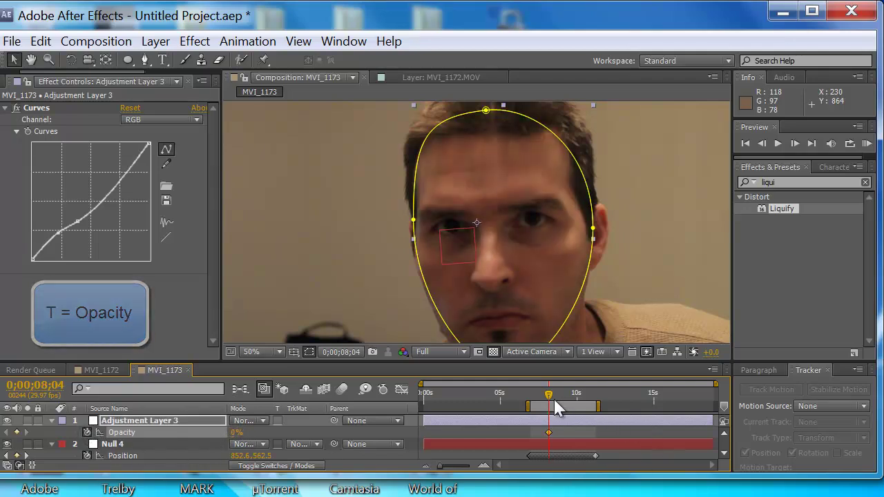
Step: Step back and forth through the frames between 0;00;08;04 and 0;00;08;29 to examine when the face starts distorting
{"action": "key", "text": "Page_Down"}
{"action": "key", "text": "Page_Down"}
{"action": "key", "text": "Page_Down"}
{"action": "key", "text": "Page_Down"}
{"action": "key", "text": "Page_Down"}
{"action": "key", "text": "Page_Down"}
{"action": "key", "text": "Page_Down"}
{"action": "key", "text": "Page_Down"}
{"action": "key", "text": "Page_Down"}
{"action": "key", "text": "Page_Down"}
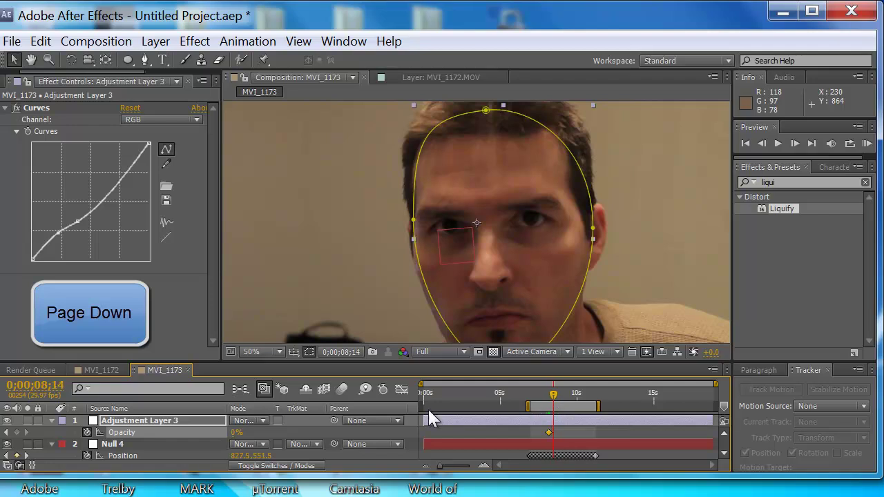
{"action": "key", "text": "Page_Down"}
{"action": "key", "text": "Page_Down"}
{"action": "key", "text": "Page_Down"}
{"action": "key", "text": "Page_Down"}
{"action": "key", "text": "Page_Down"}
{"action": "key", "text": "Page_Down"}
{"action": "key", "text": "Page_Down"}
{"action": "key", "text": "Page_Down"}
{"action": "key", "text": "Page_Down"}
{"action": "key", "text": "Page_Down"}
{"action": "key", "text": "Page_Down"}
{"action": "key", "text": "Page_Down"}
{"action": "key", "text": "Page_Down"}
{"action": "key", "text": "Page_Down"}
{"action": "key", "text": "Page_Up"}
{"action": "key", "text": "Page_Up"}
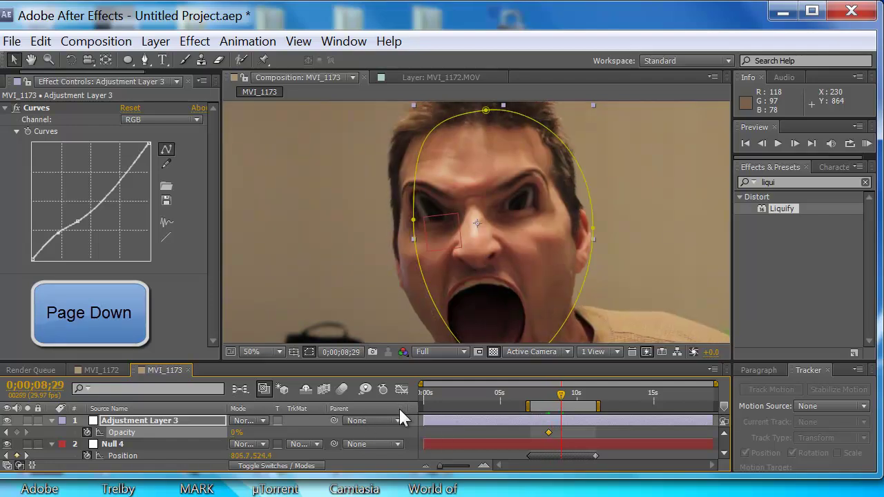
{"action": "key", "text": "Page_Up"}
{"action": "key", "text": "Page_Up"}
{"action": "key", "text": "Page_Up"}
{"action": "key", "text": "Page_Up"}
{"action": "key", "text": "Page_Up"}
{"action": "key", "text": "Page_Up"}
{"action": "key", "text": "Page_Up"}
{"action": "key", "text": "Page_Up"}
{"action": "key", "text": "Page_Up"}
{"action": "key", "text": "Page_Up"}
{"action": "key", "text": "Page_Up"}
{"action": "key", "text": "Page_Up"}
{"action": "key", "text": "Page_Up"}
{"action": "key", "text": "Page_Up"}
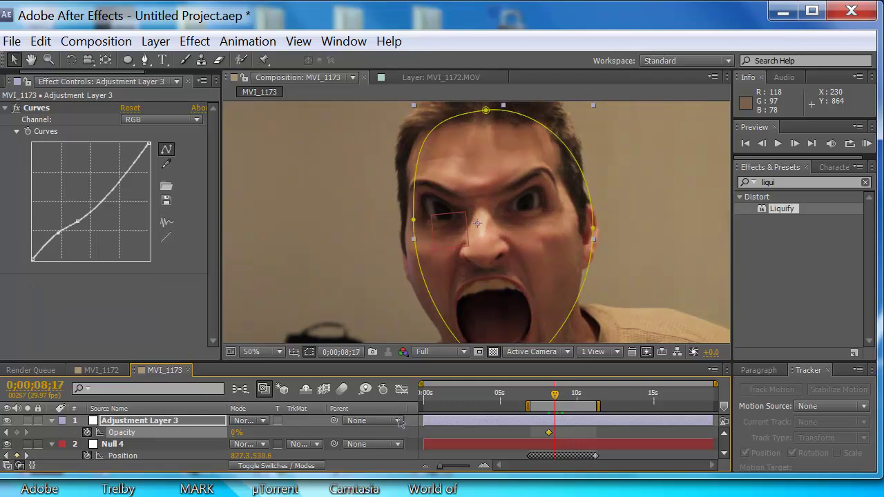
{"action": "key", "text": "Page_Up"}
{"action": "key", "text": "Page_Up"}
{"action": "key", "text": "Page_Up"}
{"action": "key", "text": "Page_Up"}
{"action": "key", "text": "Page_Up"}
{"action": "key", "text": "Page_Up"}
{"action": "key", "text": "Page_Up"}
{"action": "key", "text": "Page_Up"}
{"action": "key", "text": "Page_Up"}
{"action": "key", "text": "Page_Up"}
{"action": "key", "text": "Page_Up"}
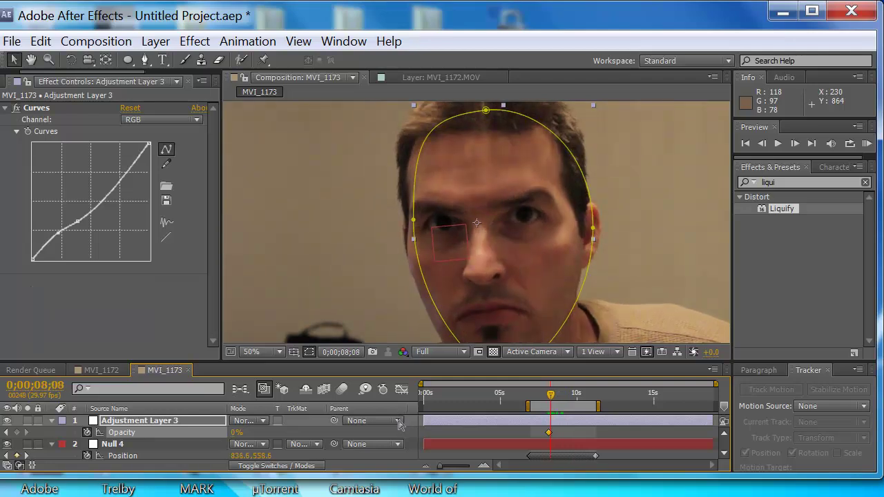
{"action": "key", "text": "Page_Down"}
{"action": "key", "text": "Page_Down"}
{"action": "key", "text": "Page_Down"}
{"action": "key", "text": "Page_Down"}
{"action": "key", "text": "Page_Down"}
{"action": "key", "text": "Page_Down"}
{"action": "key", "text": "Page_Down"}
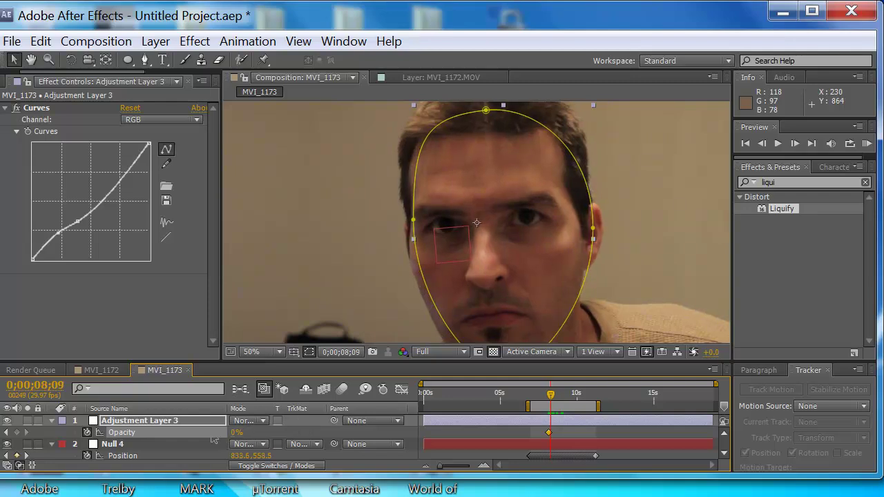
{"action": "key", "text": "Page_Down"}
{"action": "key", "text": "Page_Down"}
{"action": "key", "text": "Page_Down"}
{"action": "key", "text": "Page_Down"}
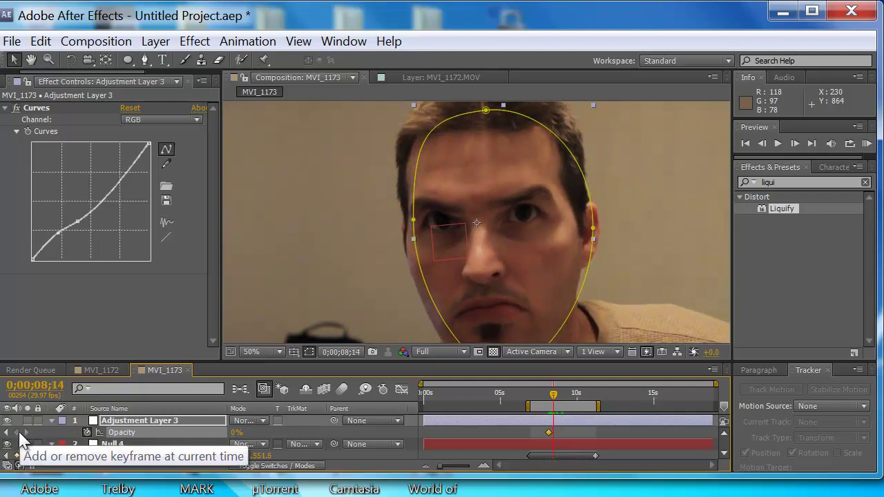
Step: Add a second 0% Opacity keyframe to the adjustment layer at about 0;00;08;10
{"action": "key", "text": "Page_Up"}
{"action": "key", "text": "Page_Up"}
{"action": "key", "text": "Page_Up"}
{"action": "key", "text": "Page_Up"}
{"action": "key", "text": "Page_Up"}
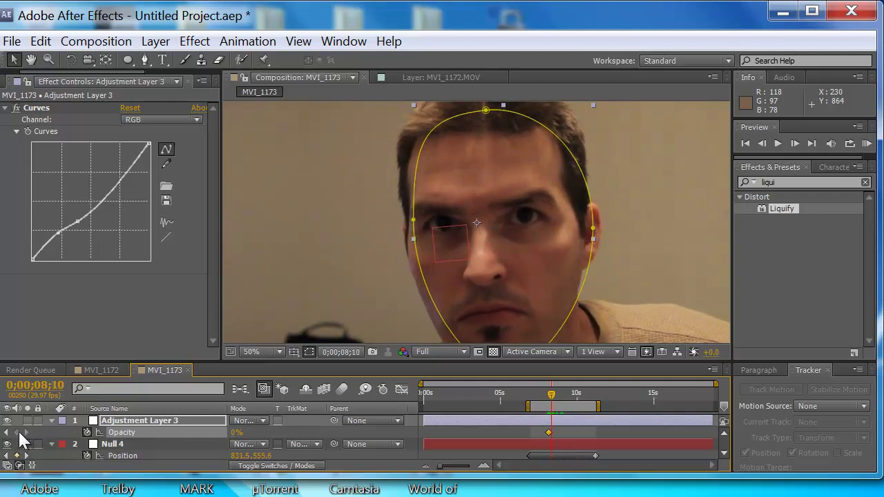
Step: Set the adjustment layer's Opacity to 100% at 0;00;08;23 so the green tint fades in
{"action": "key", "text": "Page_Down"}
{"action": "key", "text": "Page_Down"}
{"action": "key", "text": "Page_Down"}
{"action": "key", "text": "Page_Down"}
{"action": "key", "text": "Page_Down"}
{"action": "key", "text": "Page_Down"}
{"action": "key", "text": "Page_Down"}
{"action": "key", "text": "Page_Down"}
{"action": "key", "text": "Page_Down"}
{"action": "key", "text": "Page_Down"}
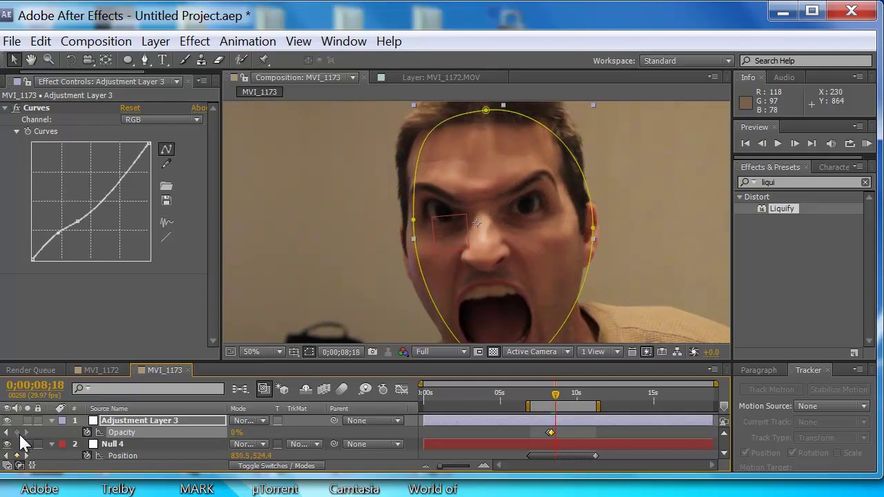
{"action": "key", "text": "Page_Down"}
{"action": "key", "text": "Page_Down"}
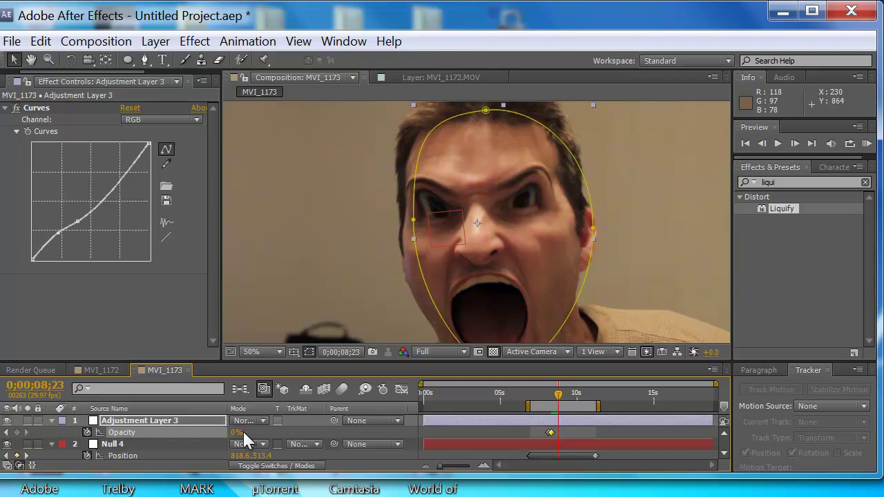
{"action": "left_click_drag", "start_coordinate": [236, 433], "coordinate": [257, 438]}
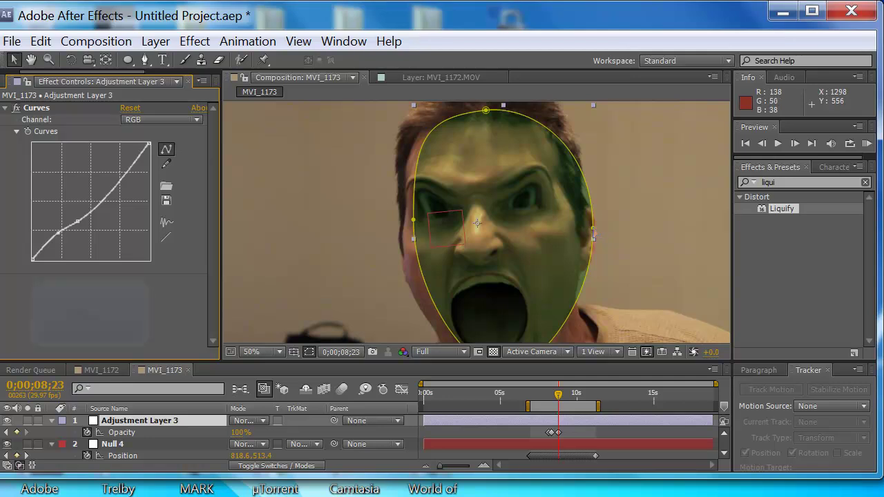
Step: Move the whole mask over the face at 0;00;08;23 and display the adjustment layer's Mask Path keyframes
{"action": "left_click_drag", "start_coordinate": [593, 234], "coordinate": [582, 236], "text": "alt"}
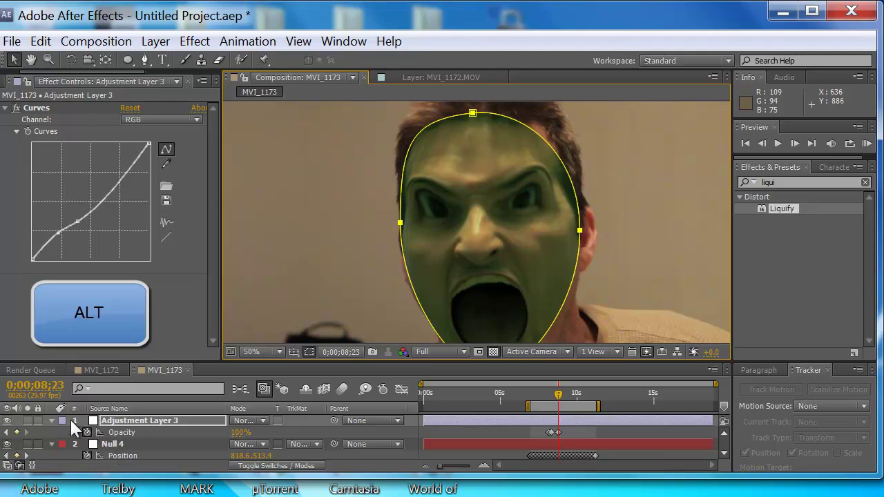
{"action": "left_click", "coordinate": [109, 421]}
{"action": "key", "text": "m"}
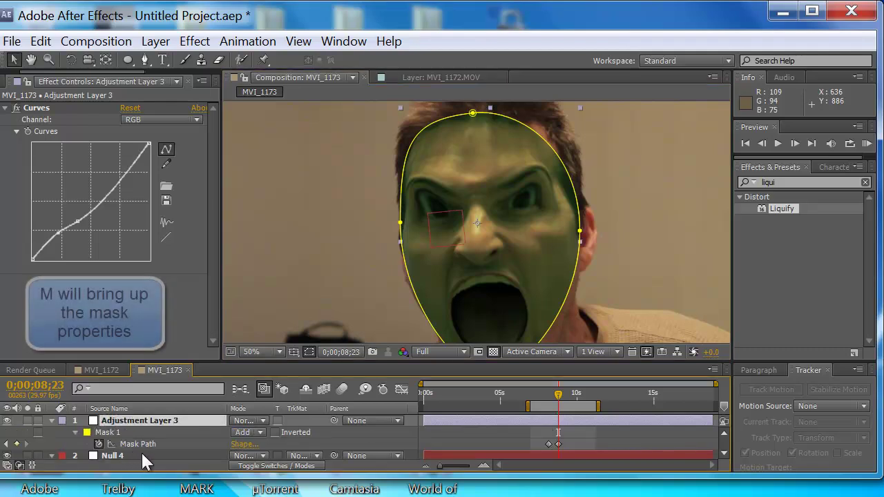
{"action": "left_click", "coordinate": [141, 453]}
{"action": "key", "text": "p"}
{"action": "key", "text": "m"}
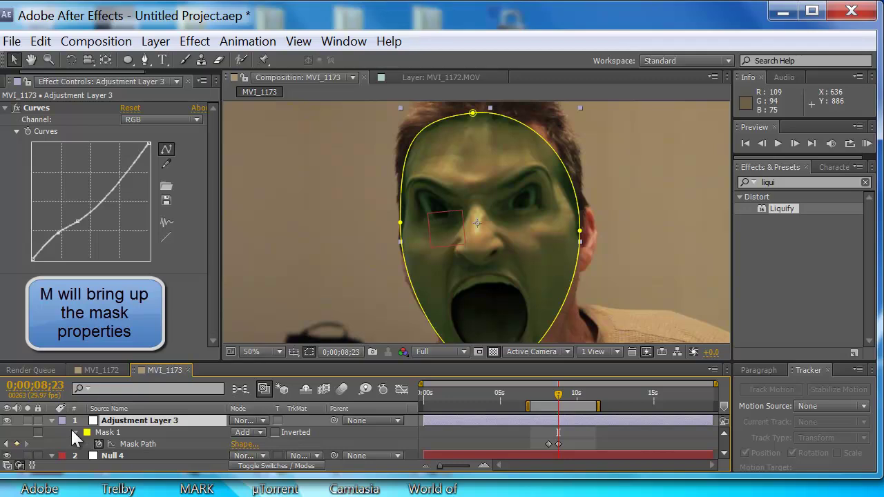
Step: Set the Mask Feather of Mask 1 to 60 pixels, checking the edge with the mask outline hidden
{"action": "key", "text": "f"}
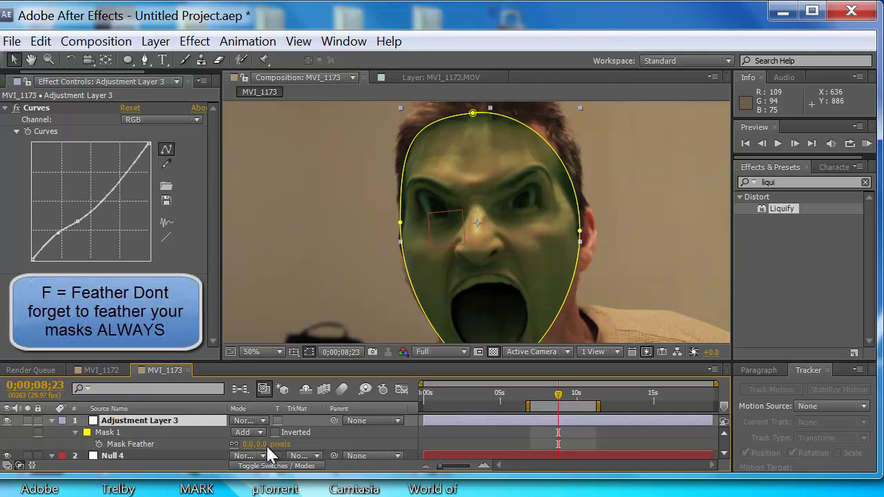
{"action": "left_click_drag", "start_coordinate": [265, 444], "coordinate": [266, 444]}
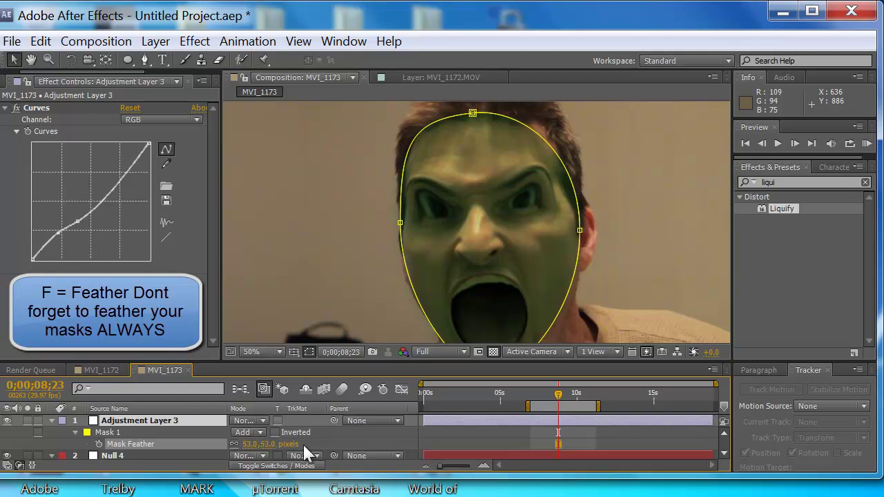
{"action": "left_click", "coordinate": [309, 351]}
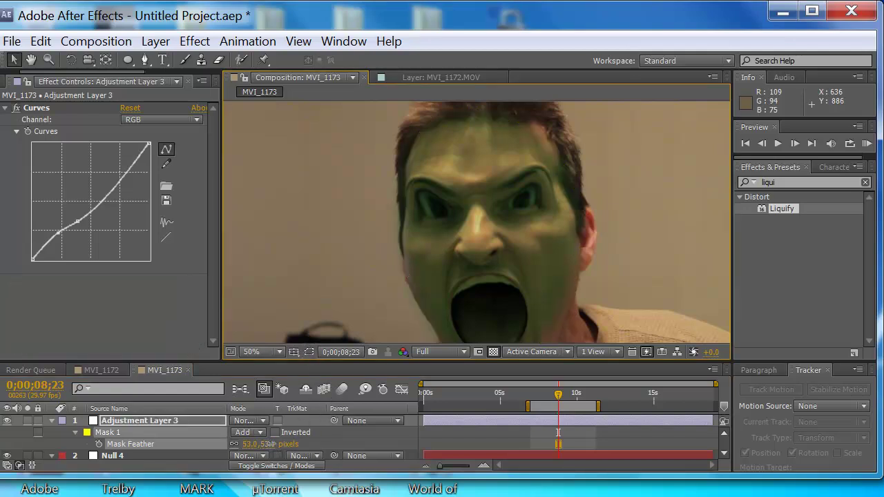
{"action": "left_click_drag", "start_coordinate": [270, 444], "coordinate": [268, 444]}
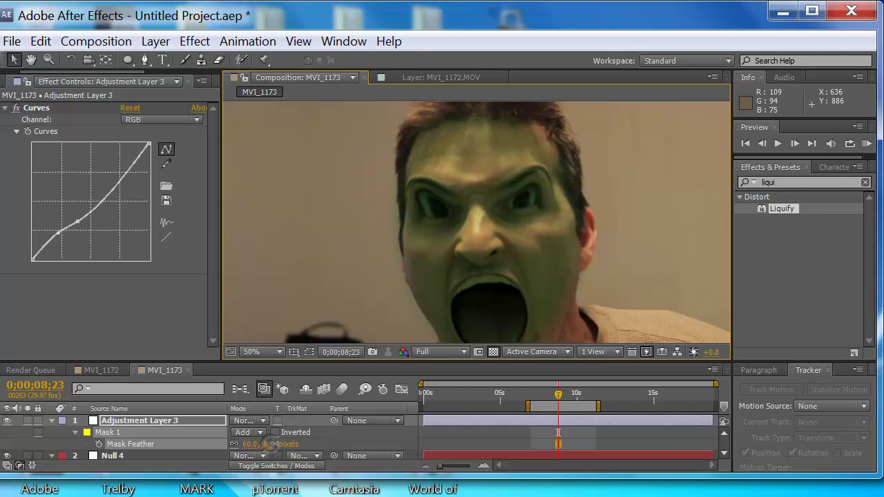
{"action": "left_click", "coordinate": [308, 351]}
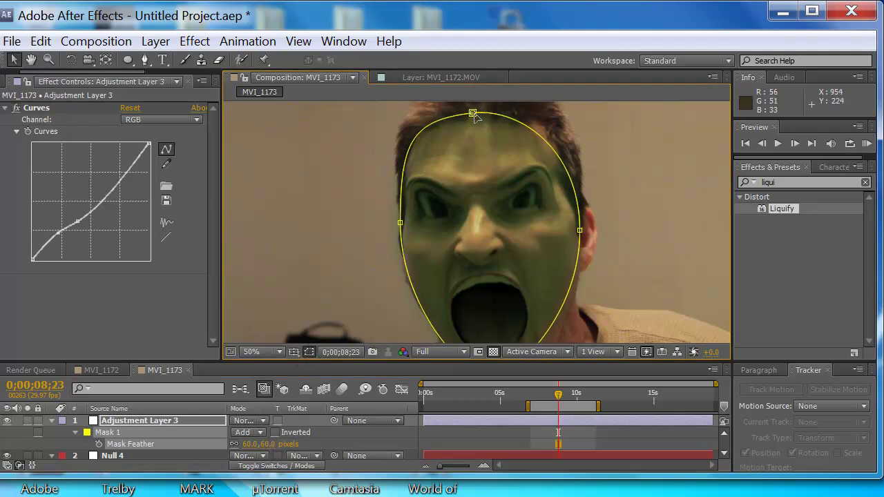
Step: Extend the mask's lowest point down below the chin at 0;00;08;23 to cover the open jaw
{"action": "left_click_drag", "start_coordinate": [473, 113], "coordinate": [553, 105]}
{"action": "left_click_drag", "start_coordinate": [602, 307], "coordinate": [587, 239]}
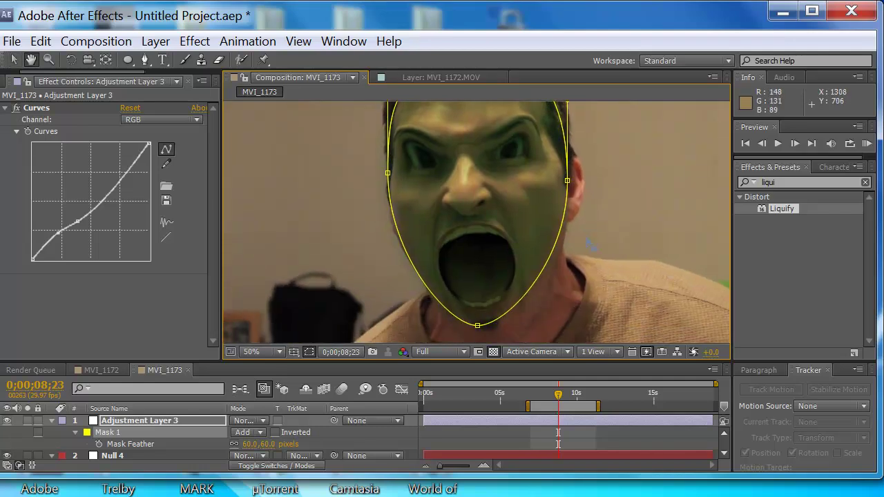
{"action": "left_click", "coordinate": [477, 325], "text": "ctrl+alt"}
{"action": "left_click_drag", "start_coordinate": [488, 332], "coordinate": [494, 338]}
Step: Refit the mask at 0;00;09;03 by lowering the forehead point and moving the left-side point outward and down
{"action": "left_click_drag", "start_coordinate": [559, 396], "coordinate": [561, 400]}
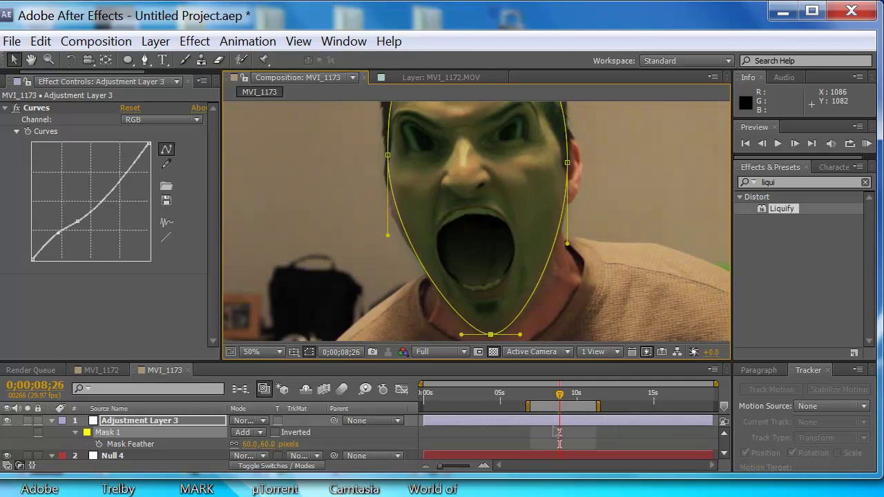
{"action": "left_click", "coordinate": [561, 395]}
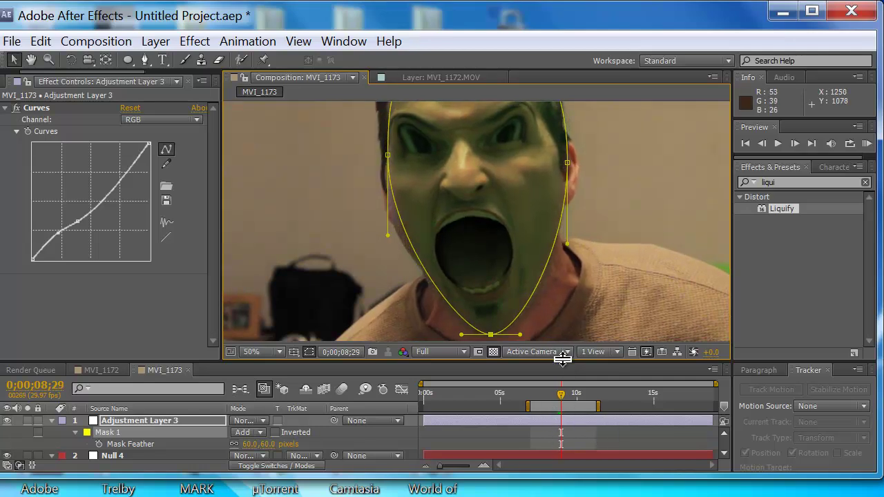
{"action": "left_click_drag", "start_coordinate": [563, 359], "coordinate": [563, 398]}
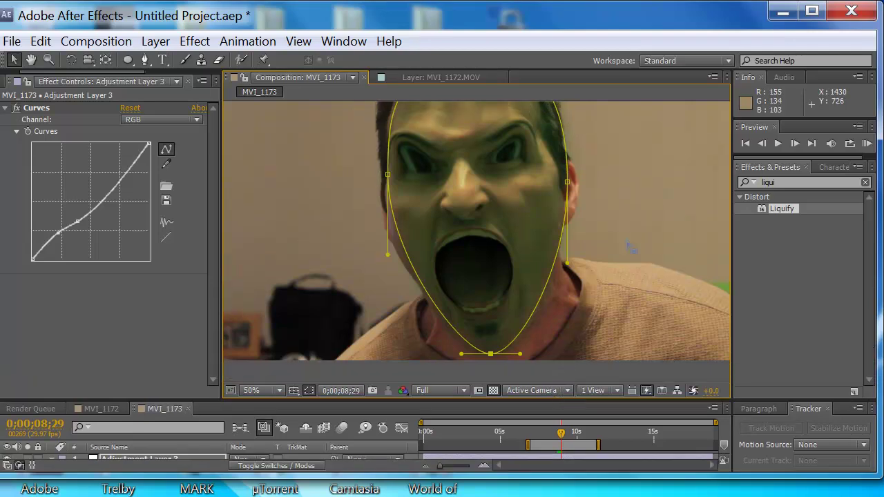
{"action": "left_click", "coordinate": [279, 391]}
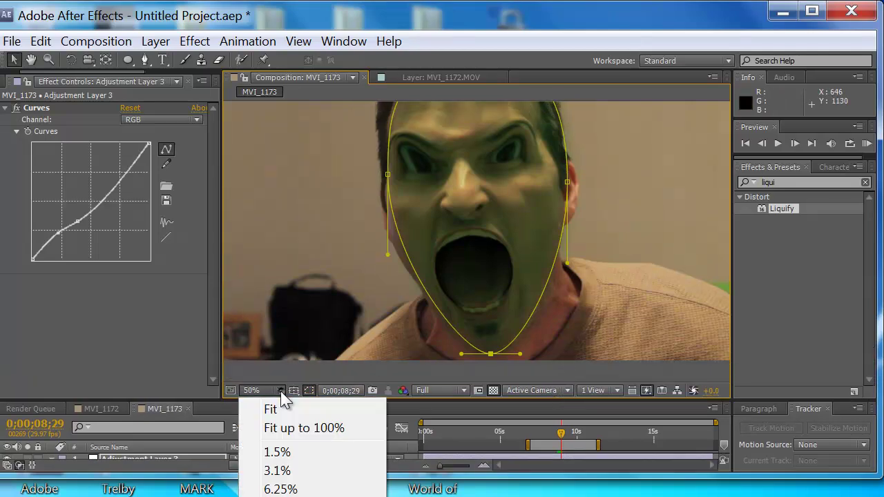
{"action": "left_click", "coordinate": [280, 494]}
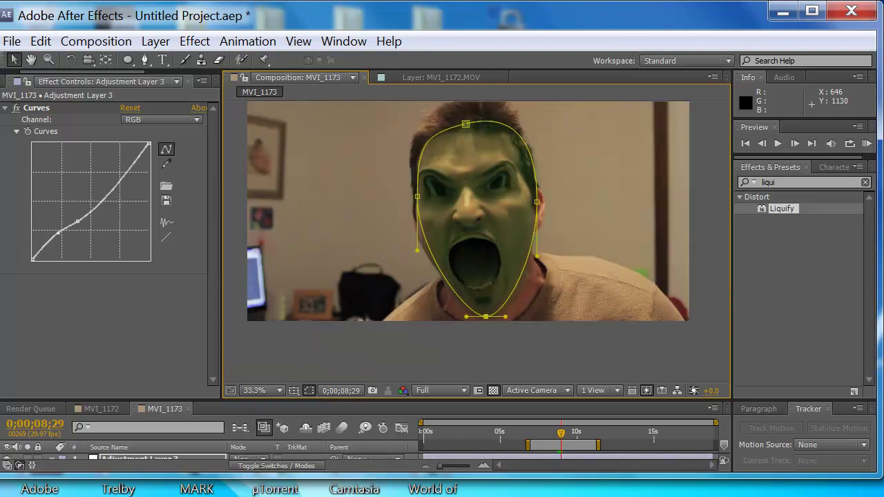
{"action": "key", "text": "space"}
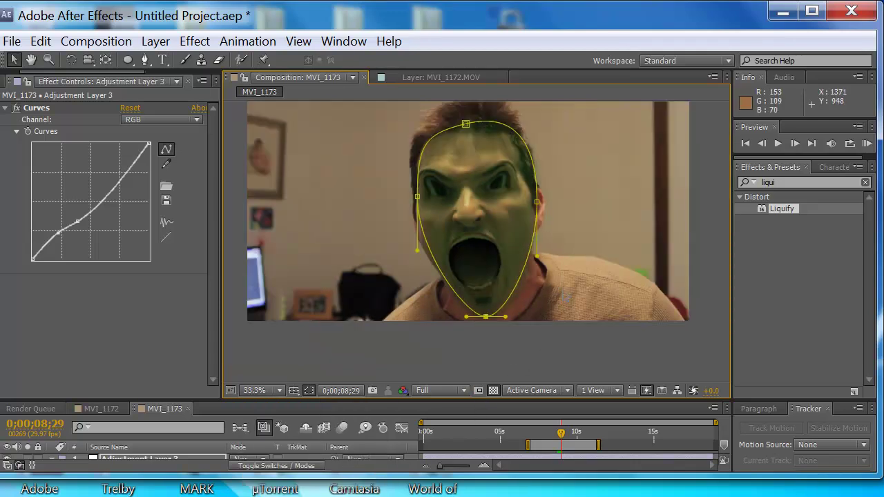
{"action": "key", "text": "Page_Down"}
{"action": "left_click", "coordinate": [461, 129]}
{"action": "left_click_drag", "start_coordinate": [461, 130], "coordinate": [457, 130]}
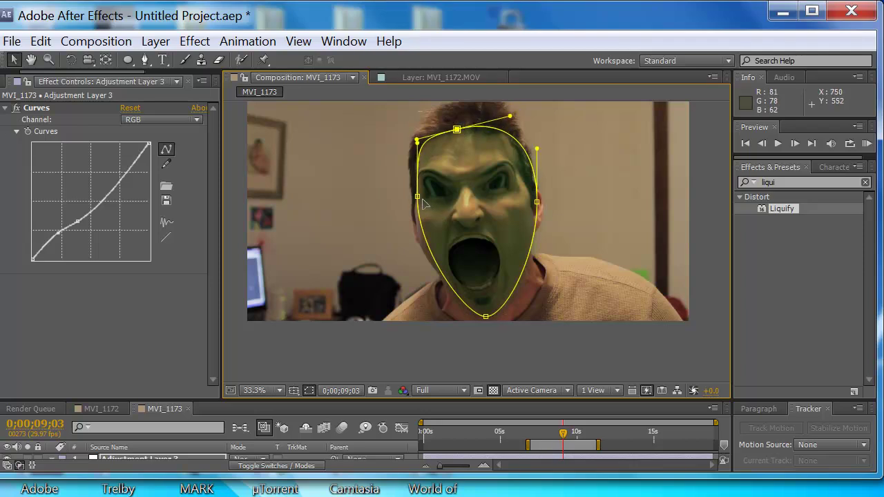
{"action": "left_click_drag", "start_coordinate": [417, 198], "coordinate": [413, 214]}
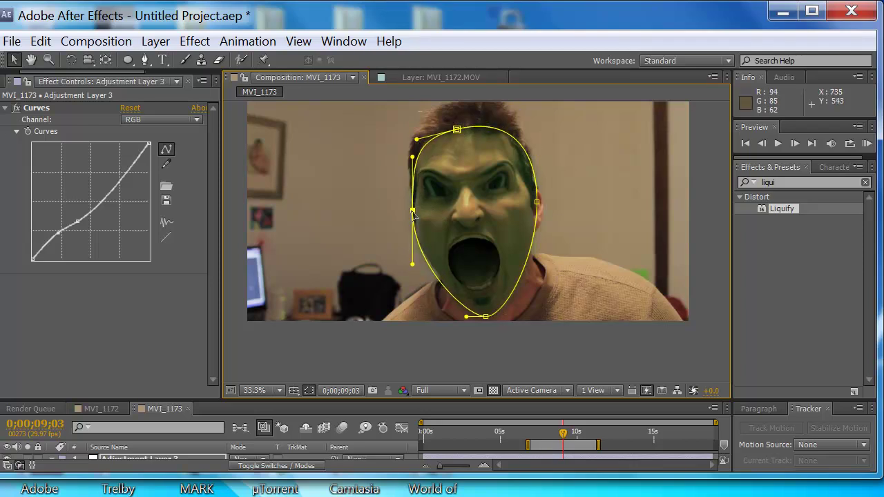
Step: Narrow the whole mask slightly from its right side at 0;00;09;19 with a free transform to match the face
{"action": "left_click", "coordinate": [568, 435]}
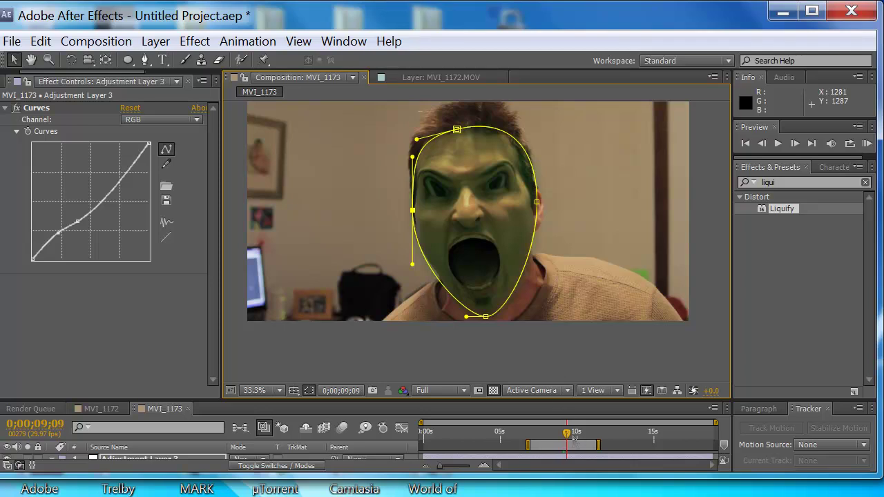
{"action": "left_click_drag", "start_coordinate": [568, 435], "coordinate": [570, 436]}
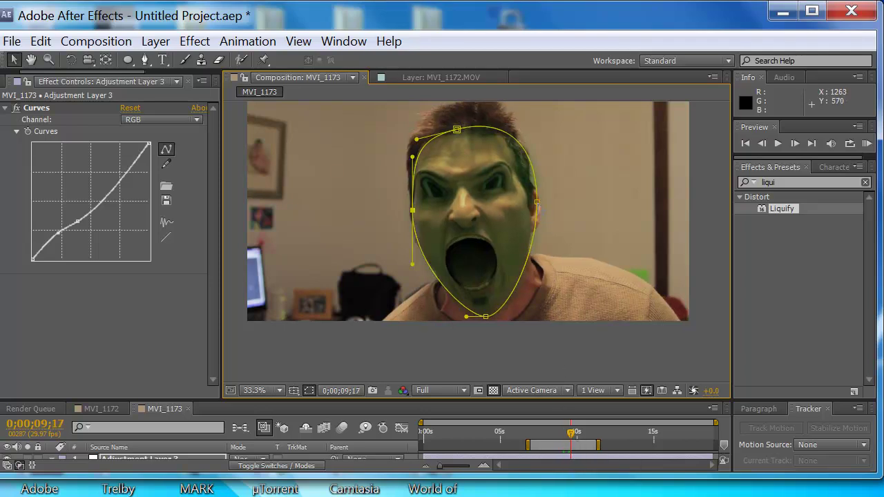
{"action": "key", "text": "Page_Down"}
{"action": "key", "text": "Page_Down"}
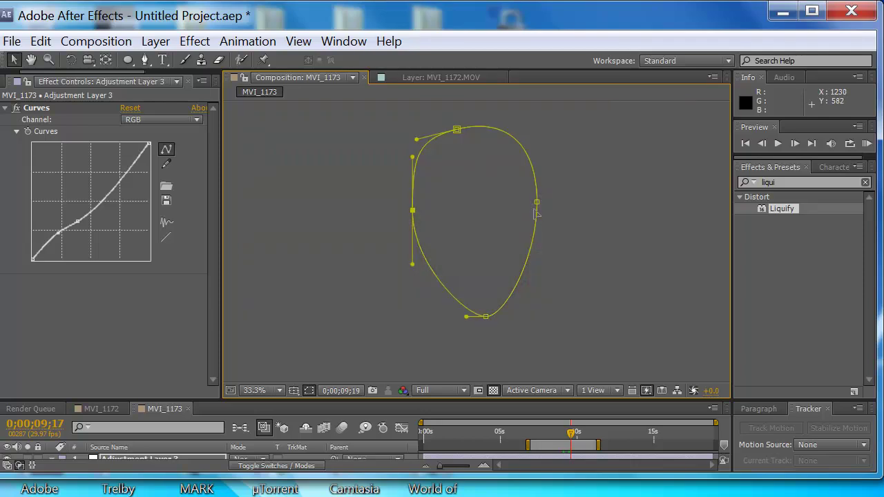
{"action": "double_click", "coordinate": [537, 204]}
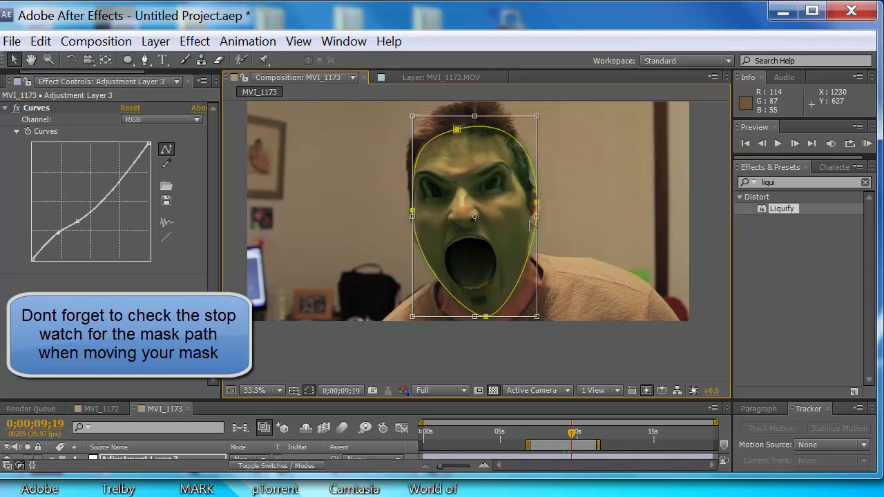
{"action": "left_click_drag", "start_coordinate": [536, 217], "coordinate": [533, 217]}
{"action": "key", "text": "Return"}
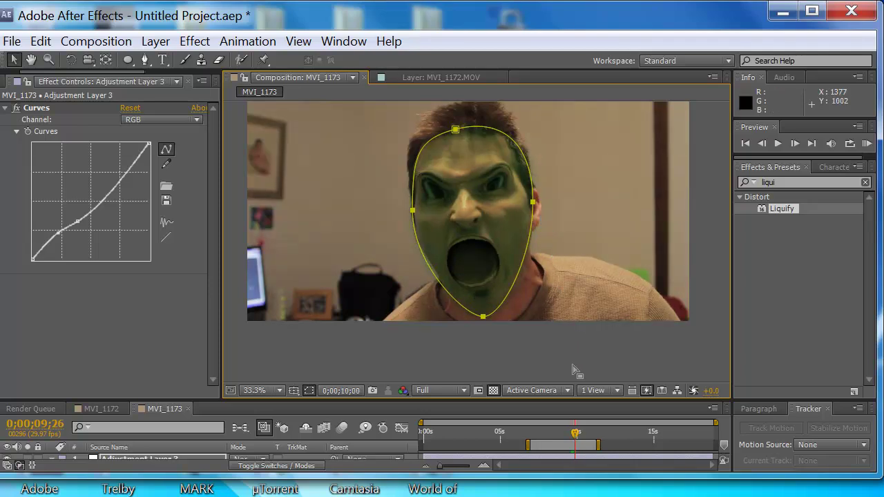
Step: Step forward through the frames from 0;00;09;26 to 0;00;10;18 to examine how the green mask fits as the mouth closes
{"action": "key", "text": "Page_Down"}
{"action": "key", "text": "Page_Down"}
{"action": "key", "text": "Page_Down"}
{"action": "key", "text": "Page_Down"}
{"action": "key", "text": "Page_Down"}
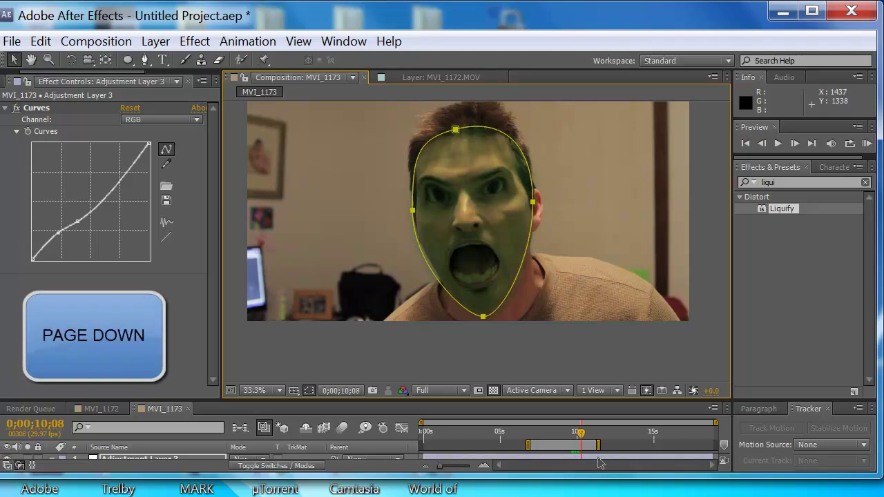
{"action": "key", "text": "Page_Down"}
{"action": "key", "text": "Page_Down"}
{"action": "key", "text": "Page_Down"}
{"action": "key", "text": "Page_Down"}
{"action": "key", "text": "Page_Down"}
{"action": "key", "text": "Page_Down"}
{"action": "key", "text": "Page_Down"}
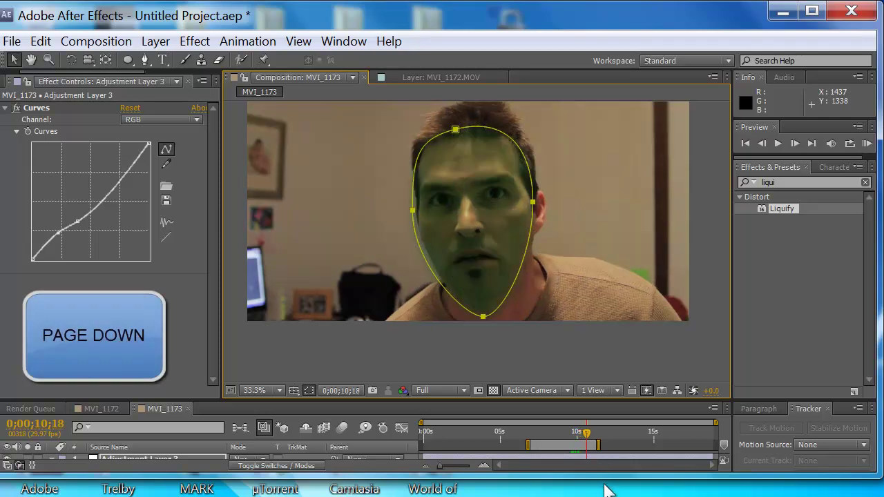
Step: Enlarge the timeline area and reveal the Opacity property of Adjustment Layer 3
{"action": "left_click_drag", "start_coordinate": [380, 401], "coordinate": [383, 360]}
{"action": "left_click", "coordinate": [161, 419]}
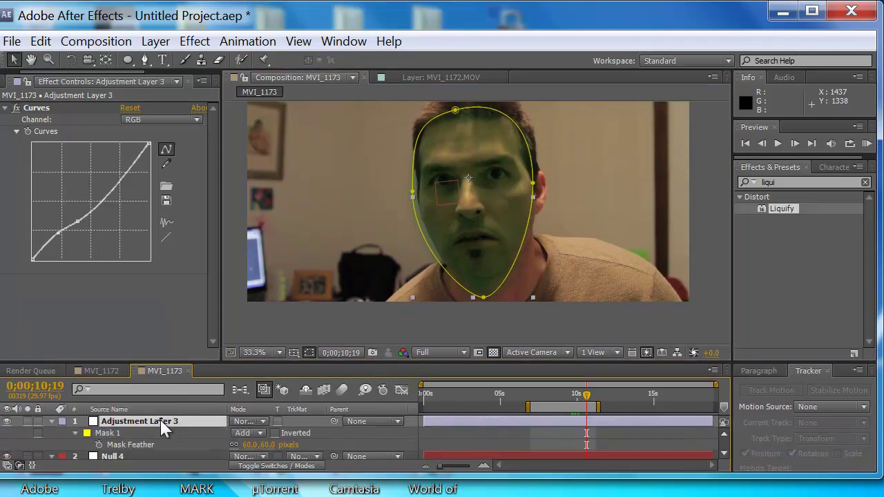
{"action": "key", "text": "t"}
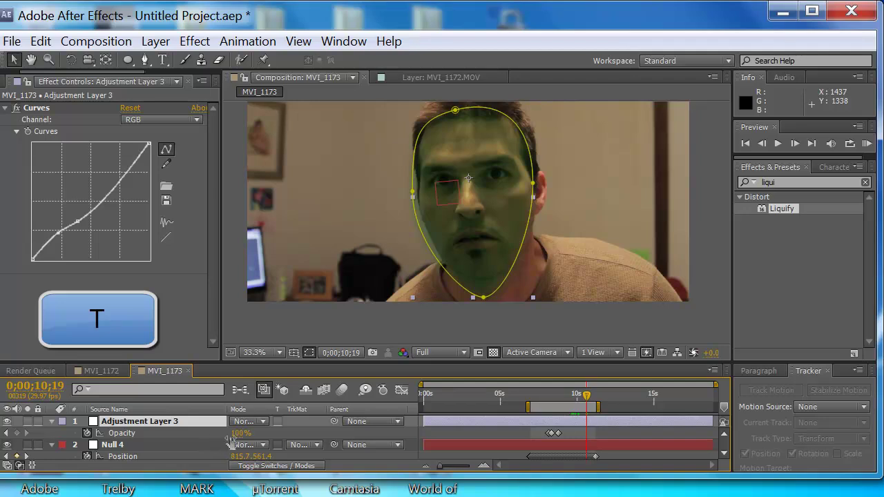
Step: Add an Opacity keyframe at 100% to Adjustment Layer 3 around 0;00;10;07, where the mouth is still open
{"action": "key", "text": "Page_Up"}
{"action": "key", "text": "Page_Up"}
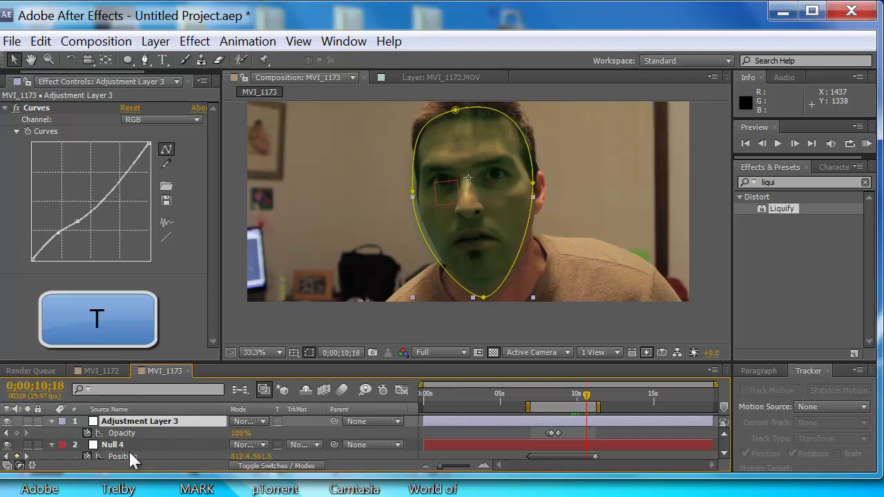
{"action": "key", "text": "Page_Up"}
{"action": "key", "text": "Page_Up"}
{"action": "key", "text": "Page_Up"}
{"action": "key", "text": "Page_Up"}
{"action": "key", "text": "Page_Up"}
{"action": "key", "text": "Page_Up"}
{"action": "key", "text": "Page_Up"}
{"action": "key", "text": "Page_Up"}
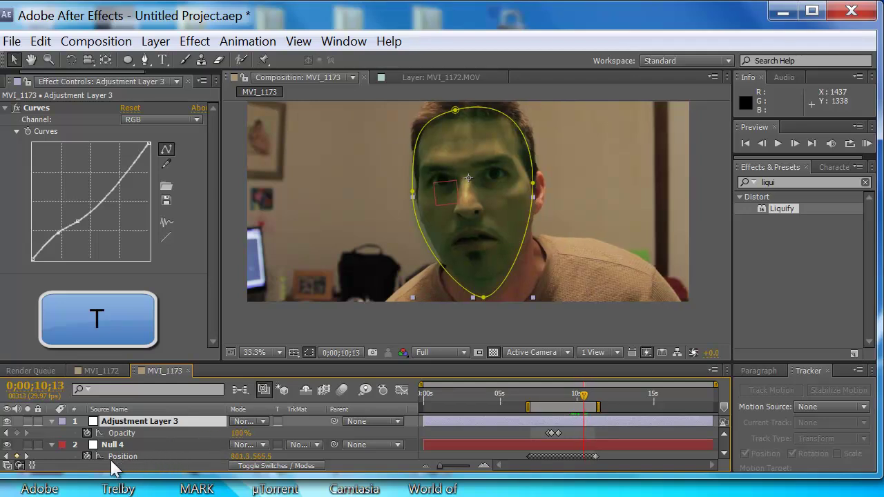
{"action": "key", "text": "Page_Up"}
{"action": "key", "text": "Page_Up"}
{"action": "key", "text": "Page_Up"}
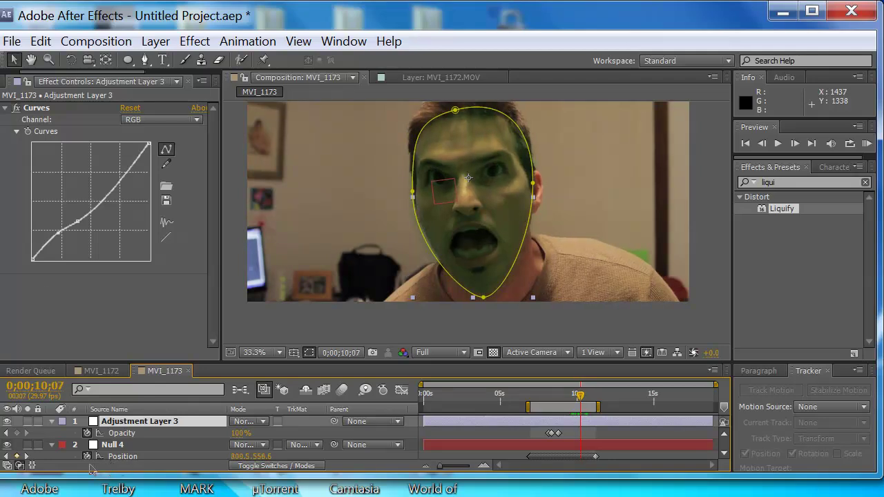
{"action": "left_click", "coordinate": [18, 433]}
Step: Keyframe the Opacity of Adjustment Layer 3 to 0% at 0;00;10;24 to fade out the green tint
{"action": "key", "text": "Page_Down"}
{"action": "key", "text": "Page_Down"}
{"action": "key", "text": "Page_Down"}
{"action": "key", "text": "Page_Down"}
{"action": "key", "text": "Page_Down"}
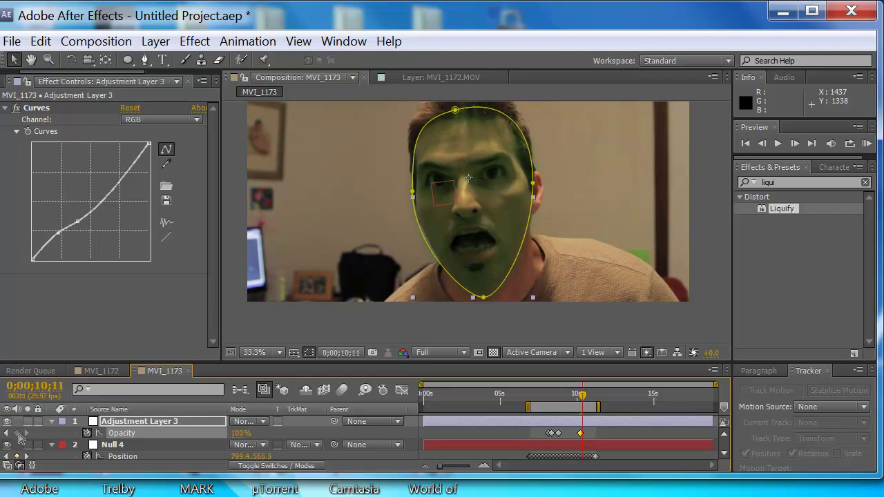
{"action": "key", "text": "Page_Down"}
{"action": "key", "text": "Page_Down"}
{"action": "key", "text": "Page_Down"}
{"action": "key", "text": "Page_Down"}
{"action": "key", "text": "Page_Down"}
{"action": "key", "text": "Page_Down"}
{"action": "key", "text": "Page_Down"}
{"action": "key", "text": "Page_Down"}
{"action": "key", "text": "Page_Down"}
{"action": "key", "text": "Page_Down"}
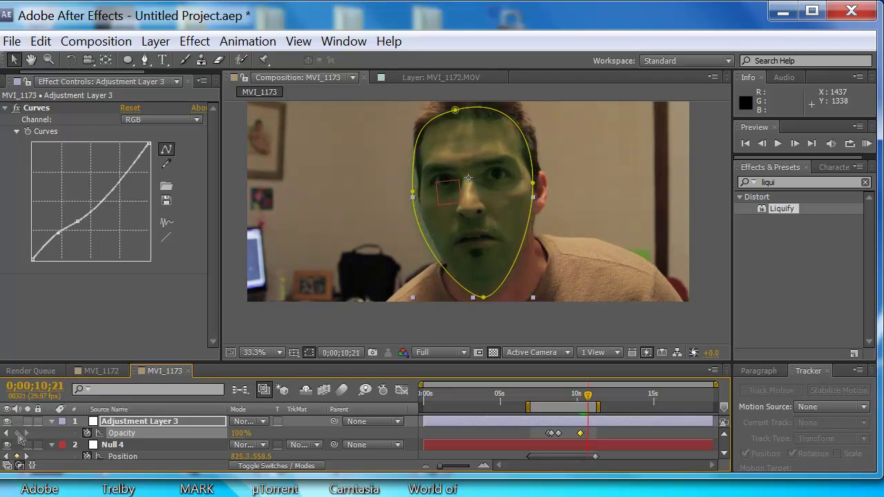
{"action": "key", "text": "Page_Down"}
{"action": "key", "text": "Page_Down"}
{"action": "key", "text": "Page_Down"}
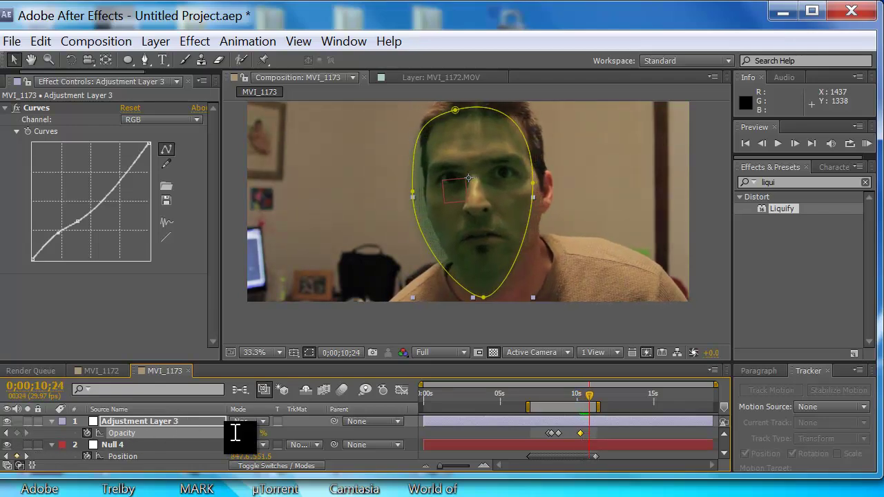
{"action": "type", "text": "0"}
{"action": "key", "text": "Return"}
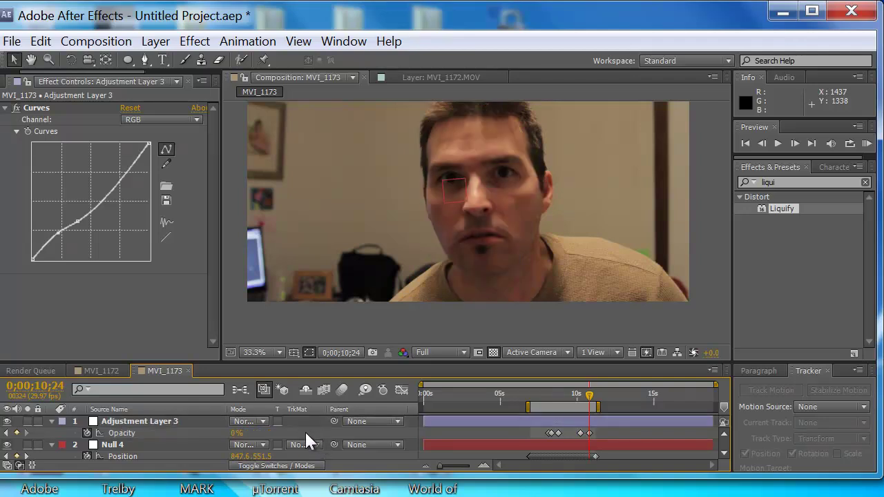
Step: Step back frame by frame from 0;00;10;24 to 0;00;10;04 to examine the green tint's fade-out
{"action": "key", "text": "Page_Up"}
{"action": "key", "text": "Page_Up"}
{"action": "key", "text": "Page_Up"}
{"action": "key", "text": "Page_Up"}
{"action": "key", "text": "Page_Up"}
{"action": "key", "text": "Page_Up"}
{"action": "key", "text": "Page_Up"}
{"action": "key", "text": "Page_Up"}
{"action": "key", "text": "Page_Up"}
{"action": "key", "text": "Page_Up"}
{"action": "key", "text": "Page_Up"}
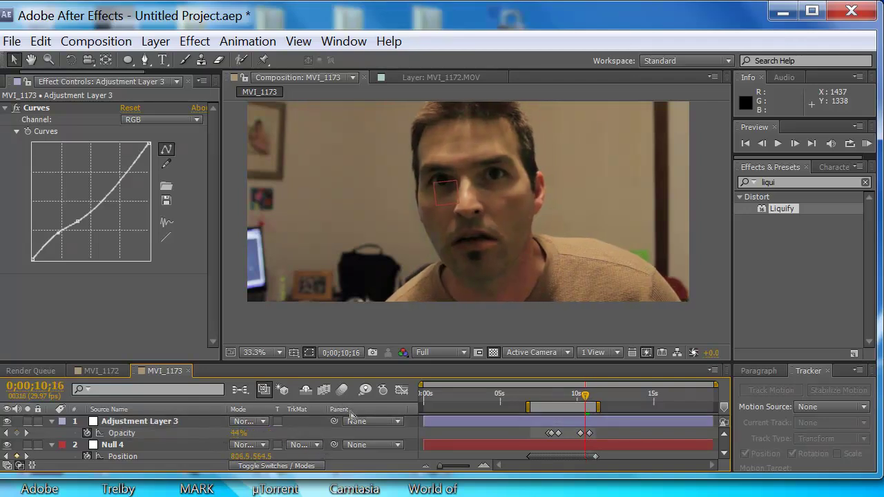
{"action": "key", "text": "Page_Up"}
{"action": "key", "text": "Page_Up"}
{"action": "key", "text": "Page_Up"}
{"action": "key", "text": "Page_Up"}
{"action": "key", "text": "Page_Up"}
{"action": "key", "text": "Page_Up"}
{"action": "key", "text": "Page_Up"}
{"action": "key", "text": "Page_Up"}
{"action": "key", "text": "Page_Up"}
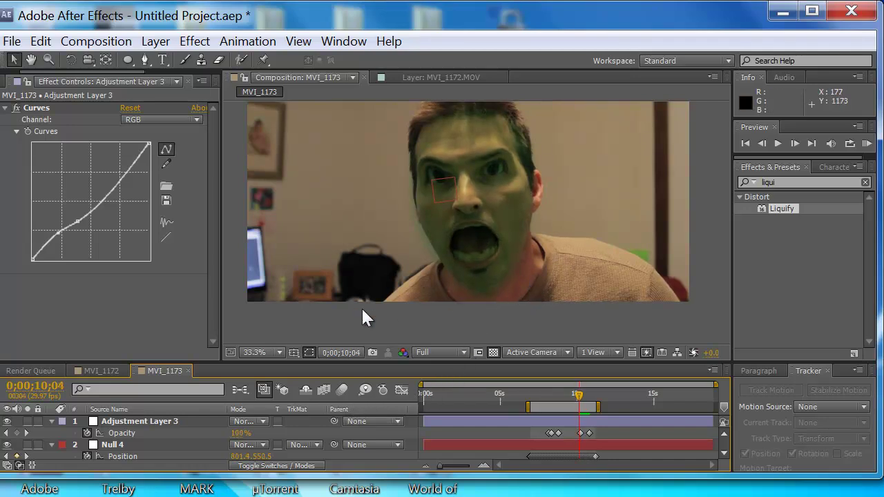
Step: Fit the composition view up to 100% and start a RAM preview of the effect
{"action": "left_click", "coordinate": [283, 352]}
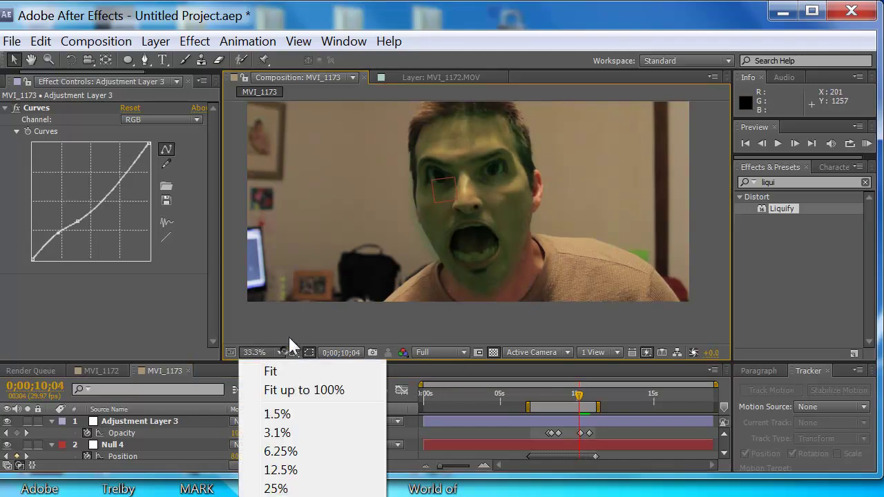
{"action": "left_click", "coordinate": [305, 389]}
{"action": "left_click", "coordinate": [867, 143]}
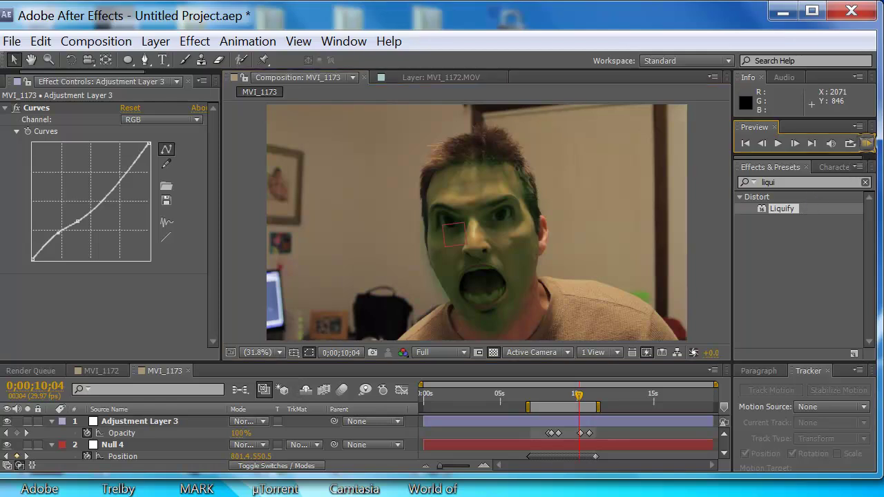